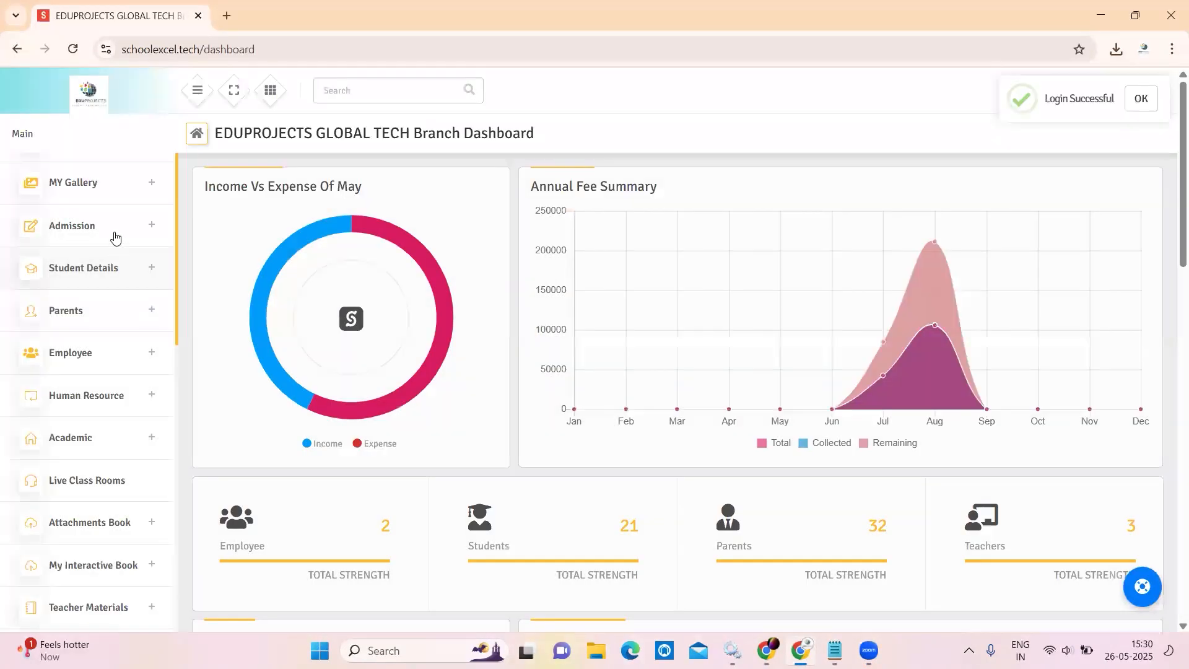
# Expand Admission in the sidebar and go to the Multiple Import page.
pyautogui.click(113, 234)
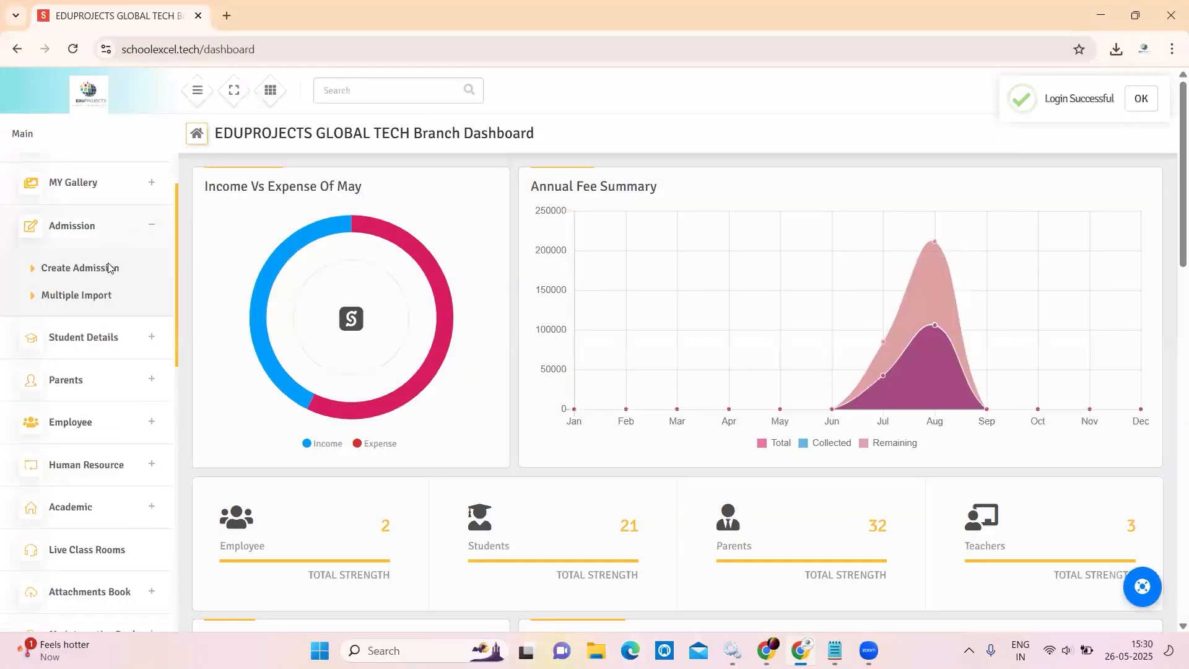
pyautogui.click(102, 298)
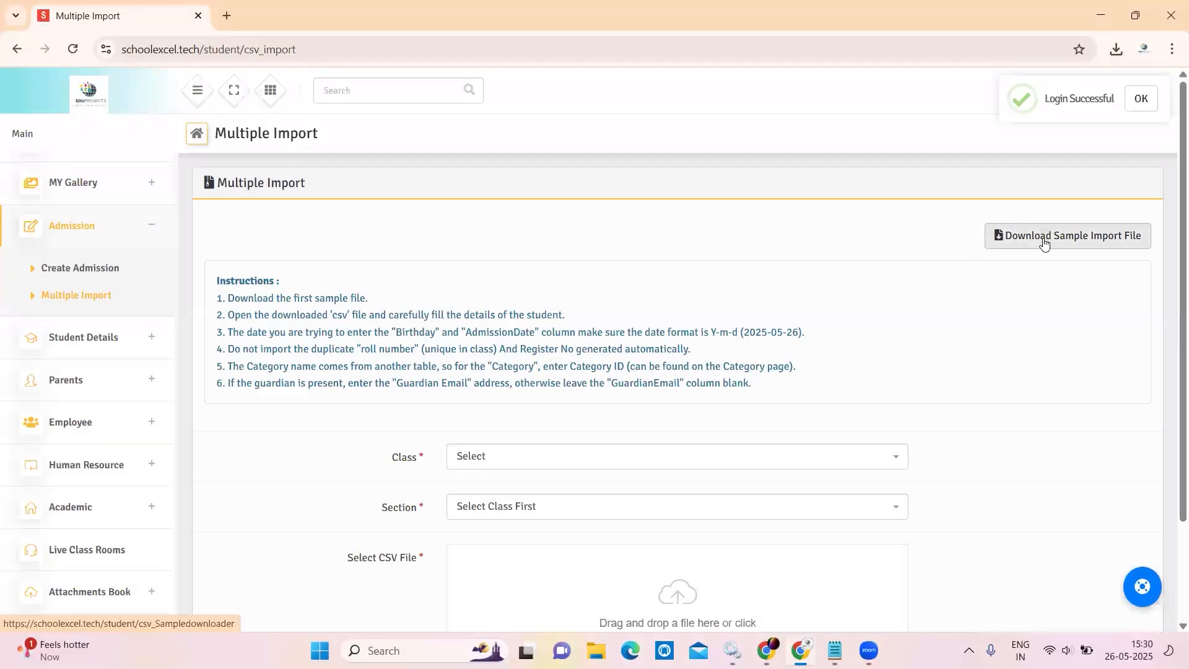
# Download the sample import file multi_student_sample.csv and open it in Excel.
pyautogui.click(1044, 242)
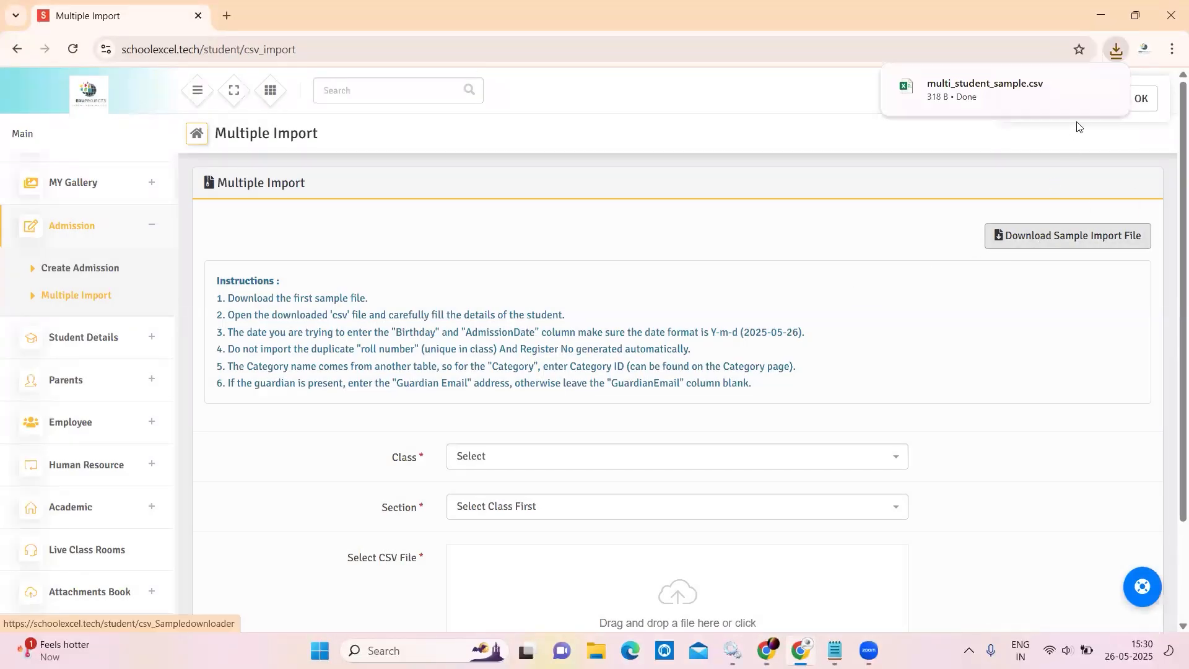
pyautogui.moveTo(1101, 86)
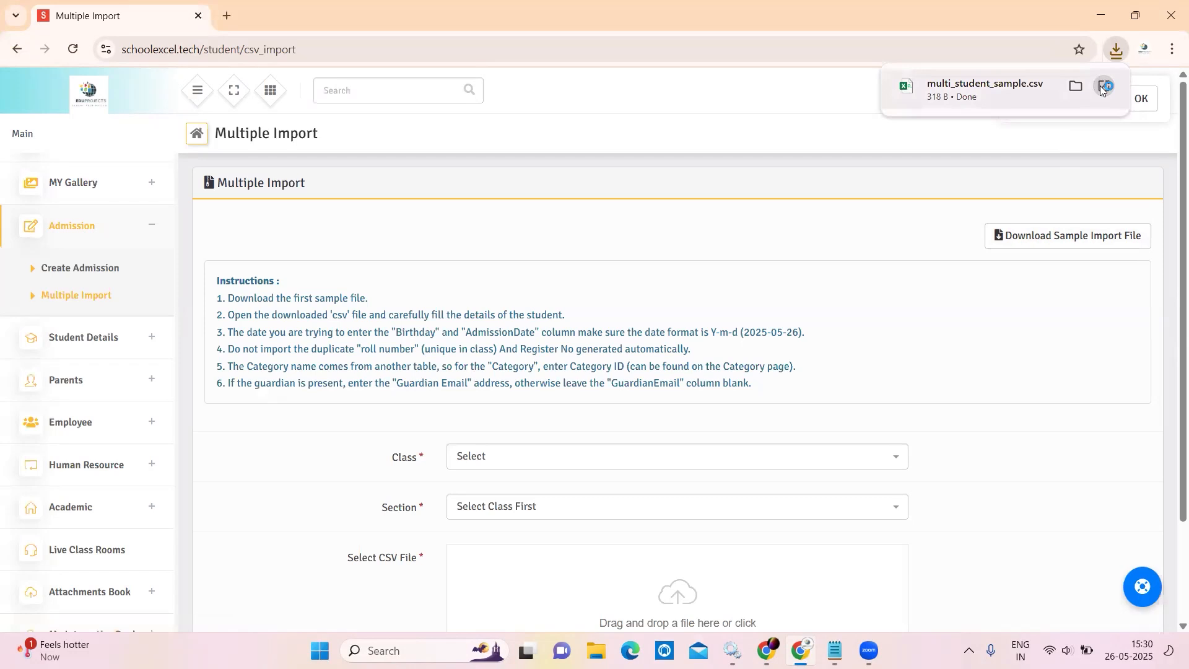
pyautogui.click(1102, 87)
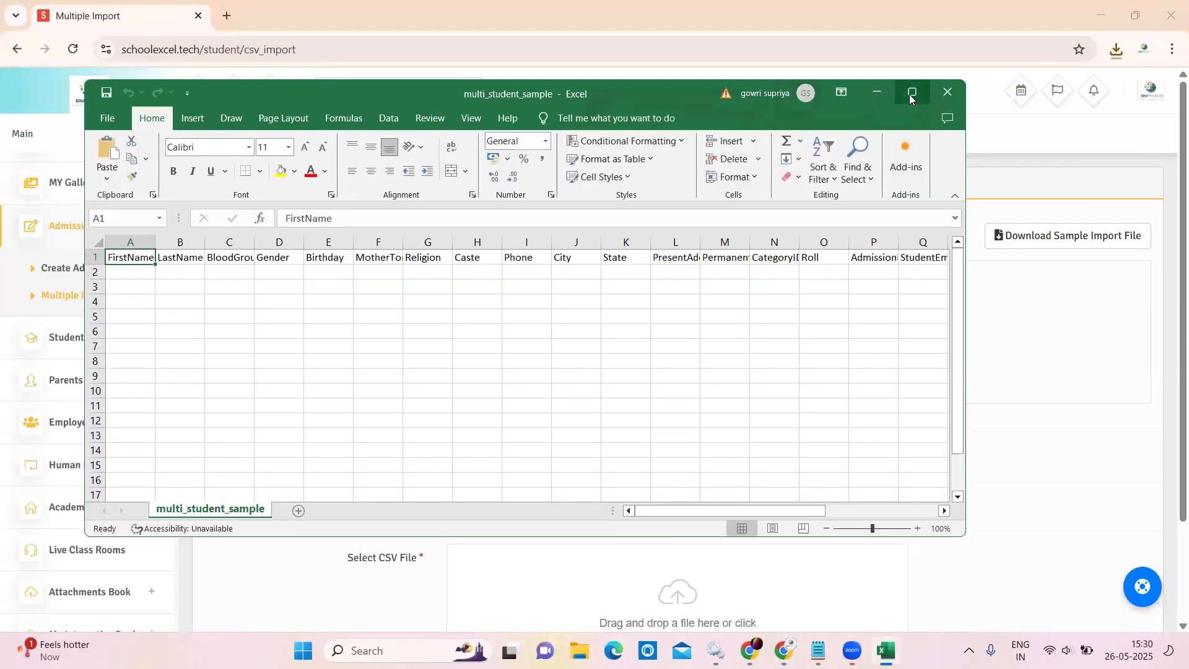
# Maximize Excel and enter the first student's first and last name in A2 and B2.
pyautogui.click(909, 97)
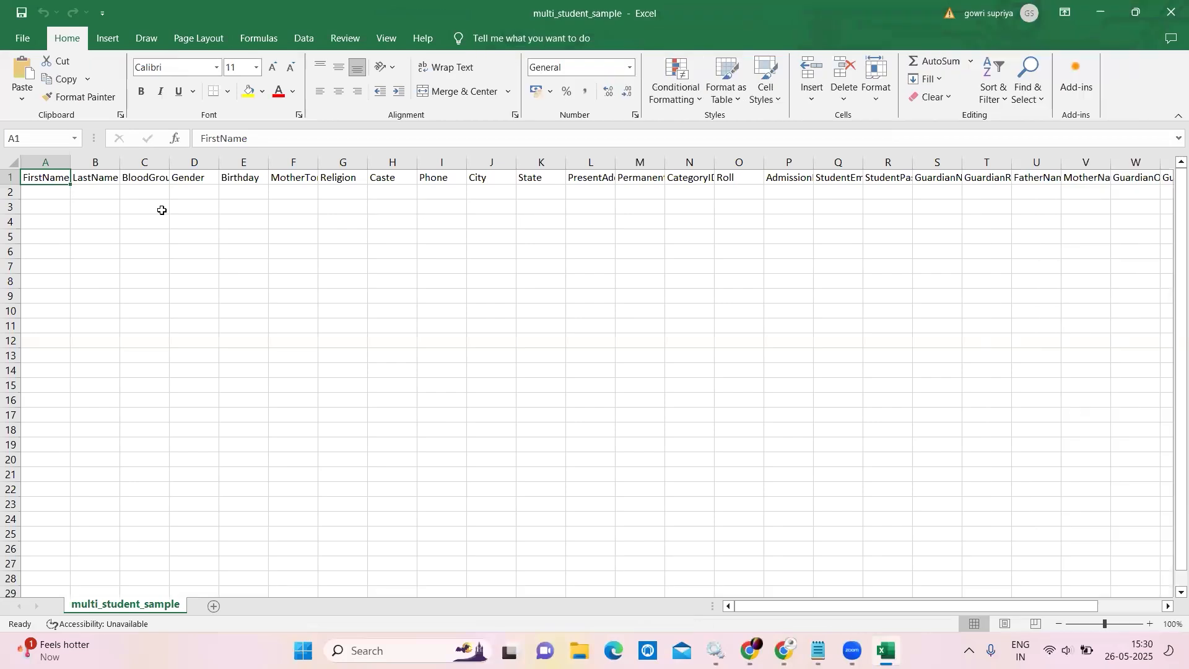
pyautogui.click(60, 194)
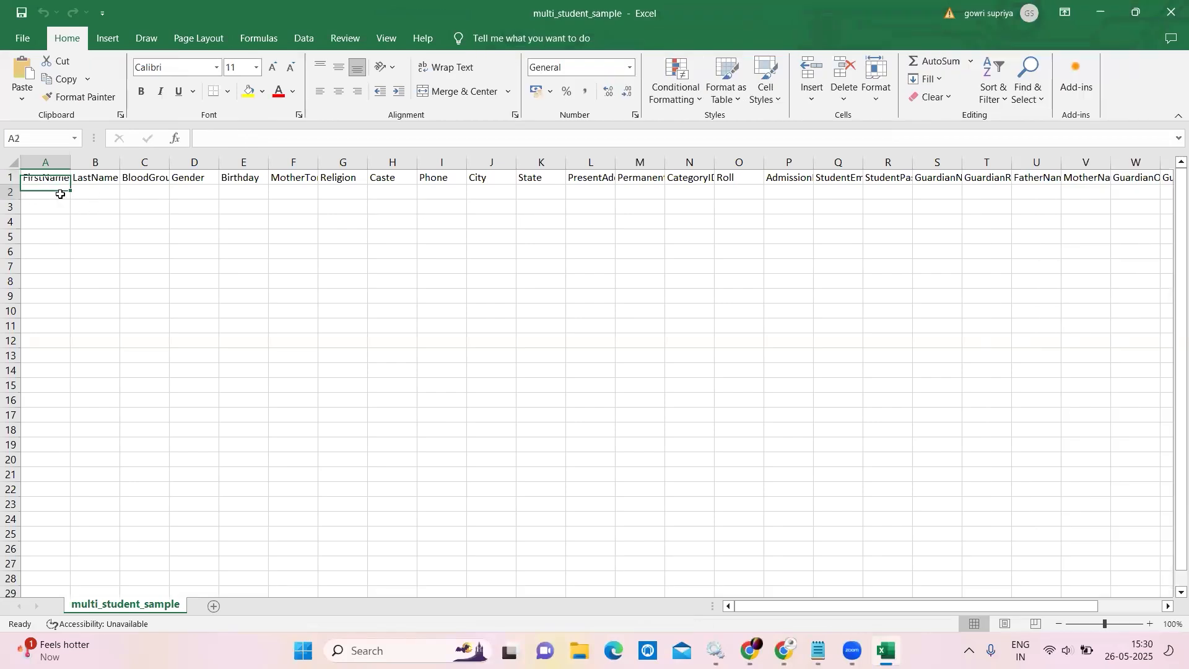
pyautogui.write('P')
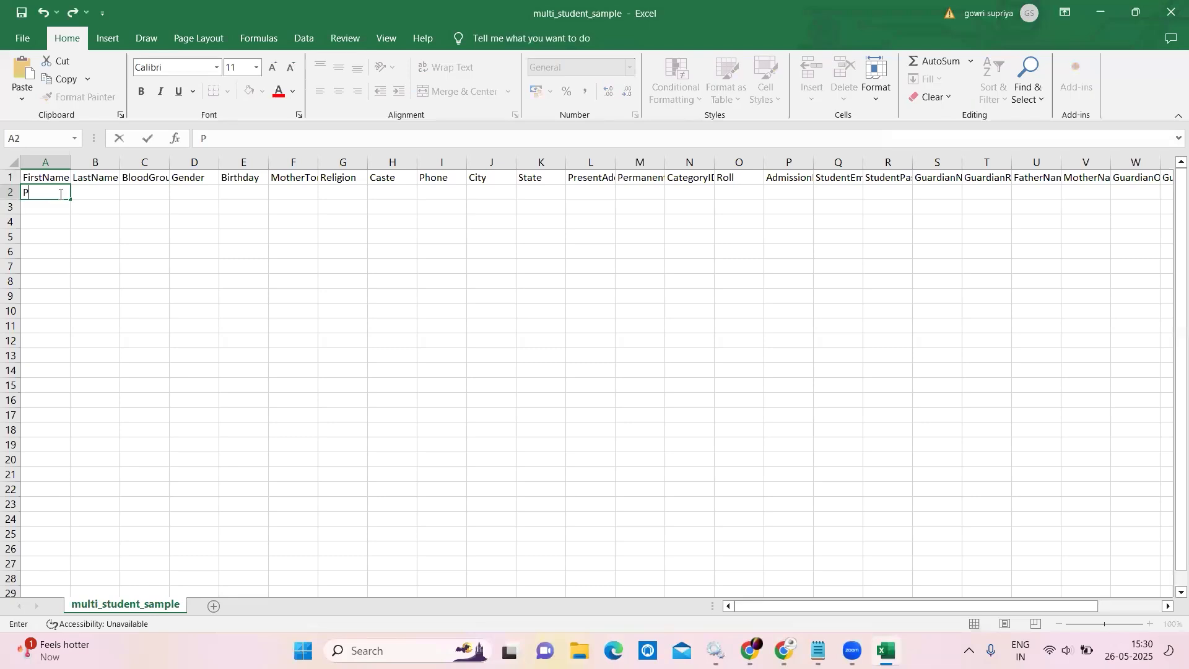
pyautogui.write('risha')
pyautogui.click(89, 192)
pyautogui.write('P')
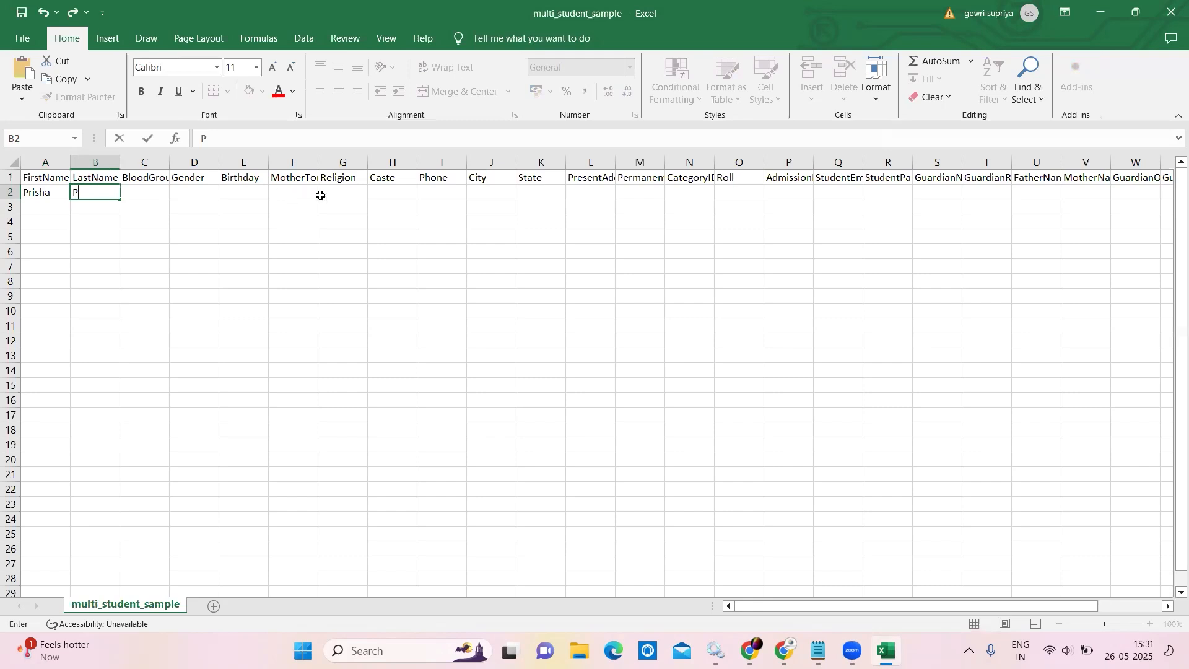
# Enter the student's phone number in I2 and start typing Pre-Primary Admissions in N2.
pyautogui.click(443, 191)
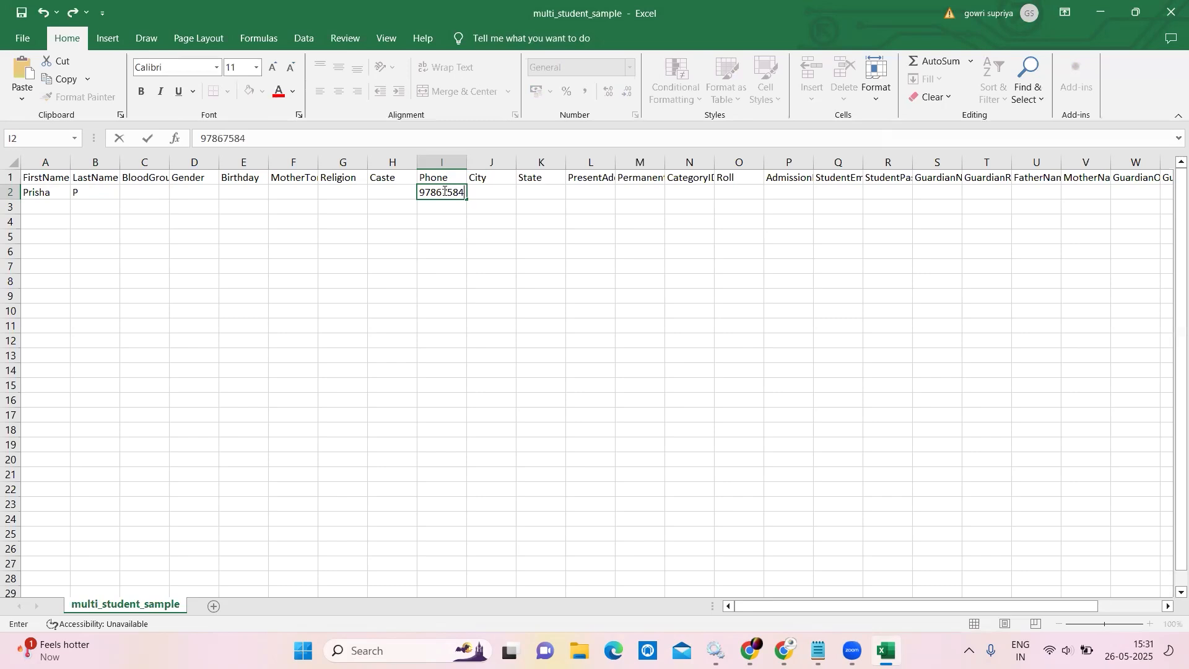
pyautogui.click(686, 191)
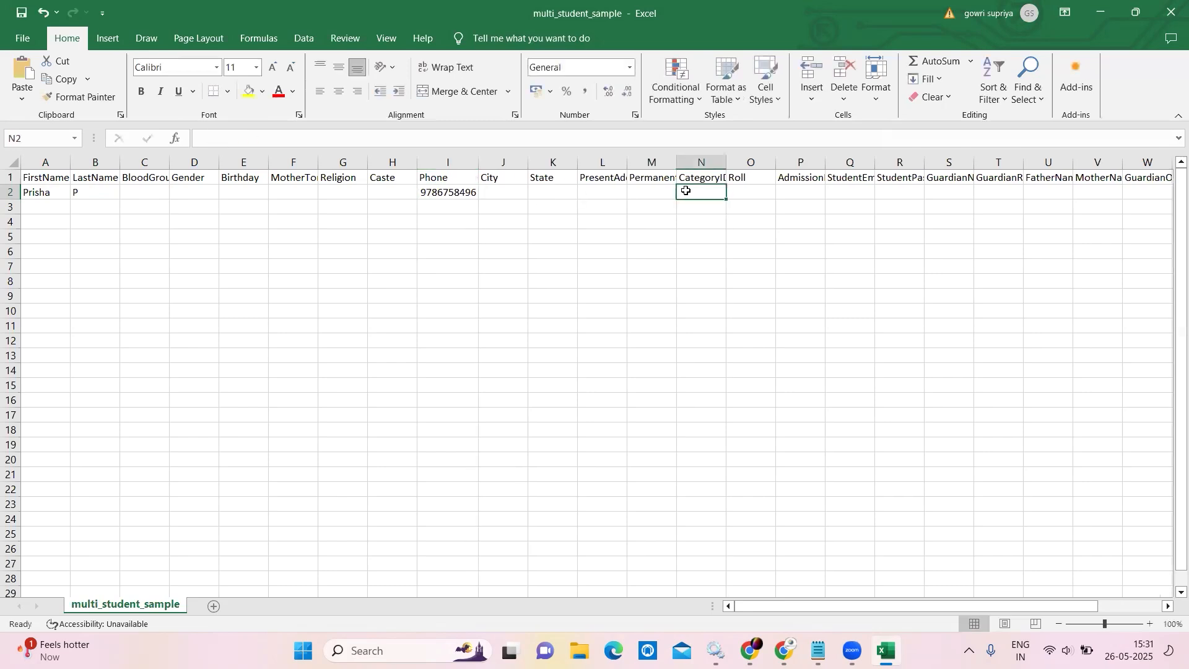
pyautogui.write('Pre-')
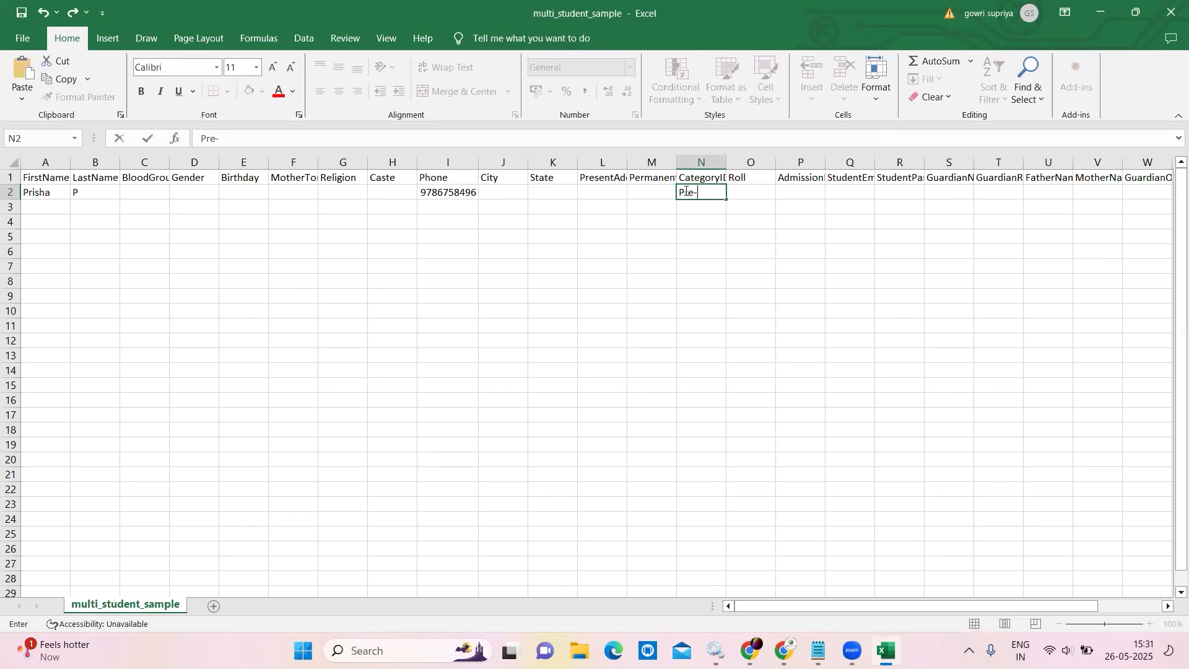
pyautogui.write('Primary Admissions')
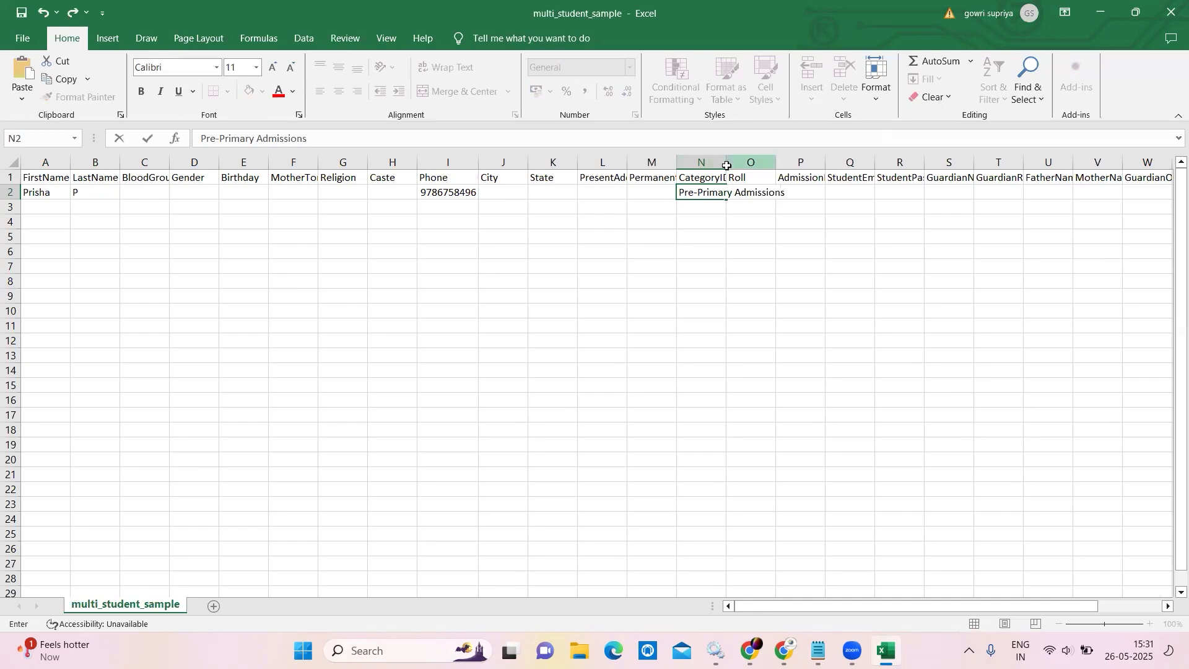
# Autofit column N, enter roll number 1111 in O2, and begin the admission date in P2.
pyautogui.click(751, 162)
pyautogui.moveTo(776, 163); pyautogui.dragTo(776, 163)
pyautogui.doubleClick(726, 163)
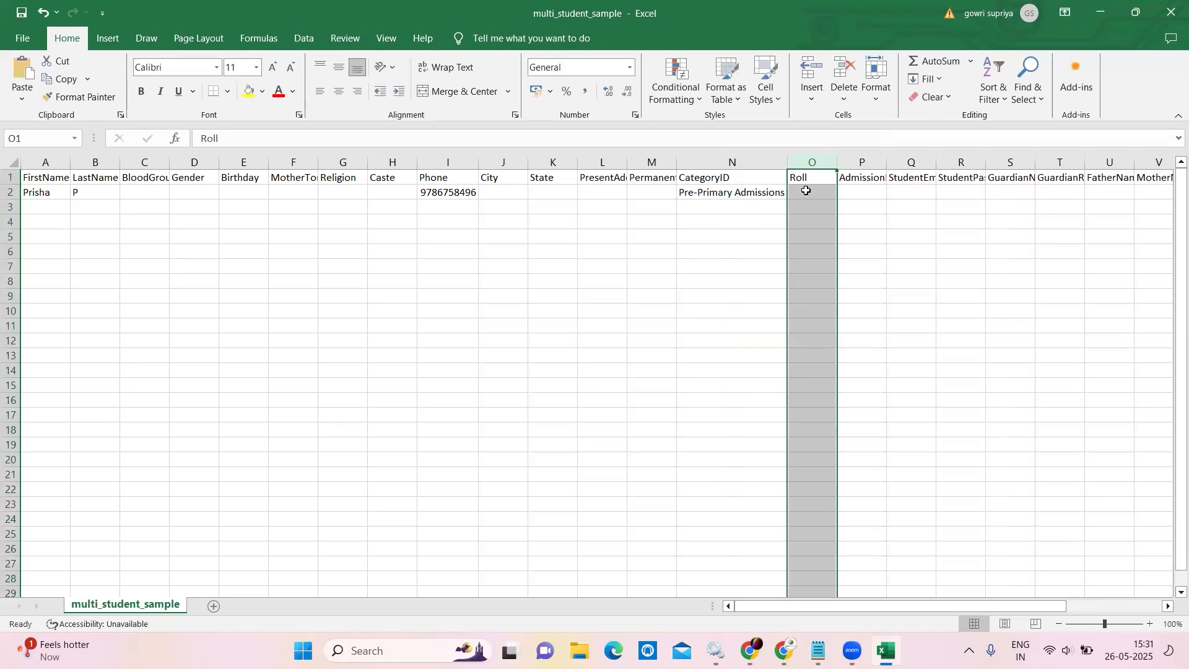
pyautogui.click(808, 192)
pyautogui.write('1111')
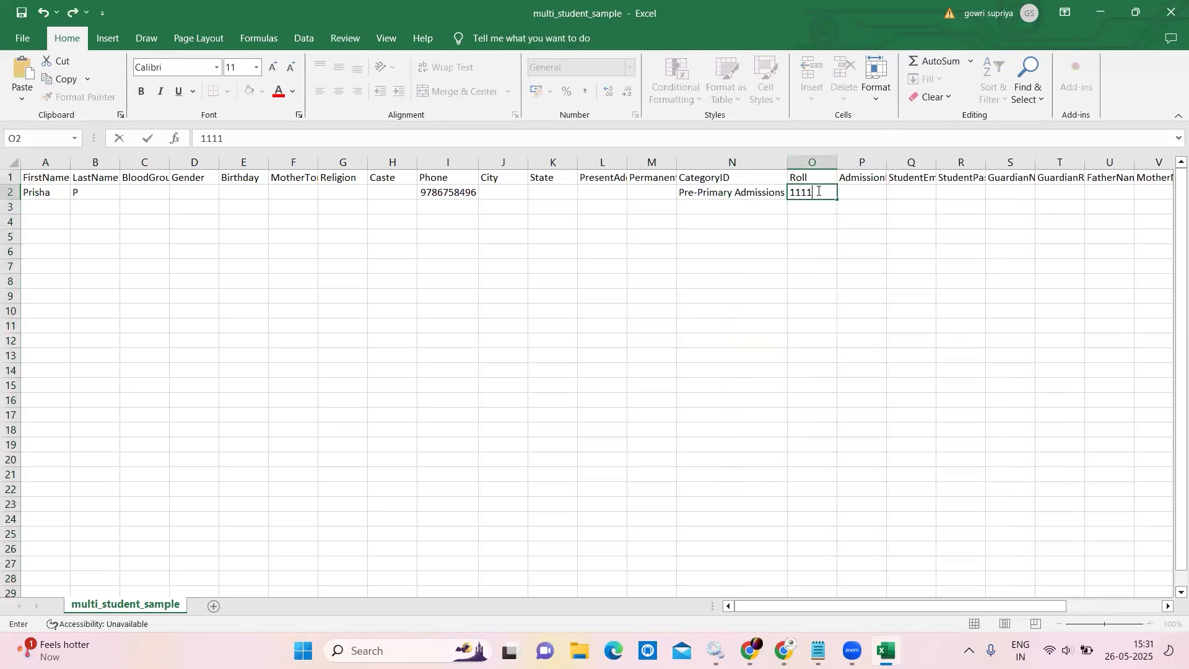
pyautogui.click(882, 193)
pyautogui.write('2025-4-1')
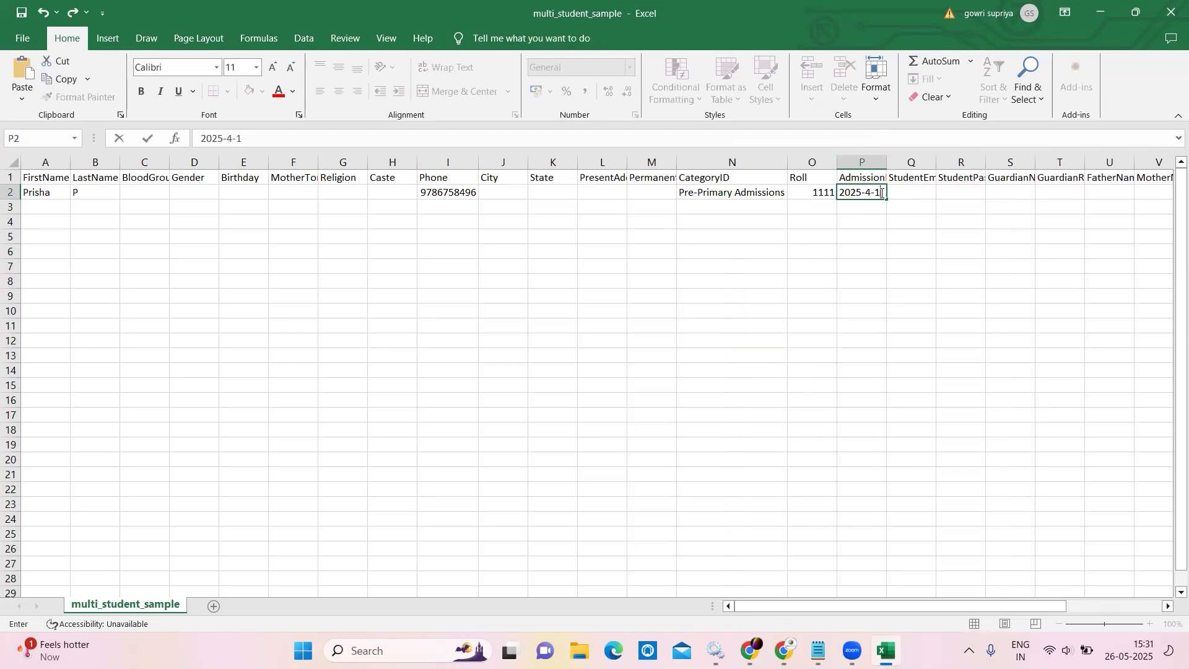
# Widen column P and format the admission date as 2025-04-01 (year-month-day).
pyautogui.moveTo(887, 163); pyautogui.dragTo(893, 163)
pyautogui.click(917, 164)
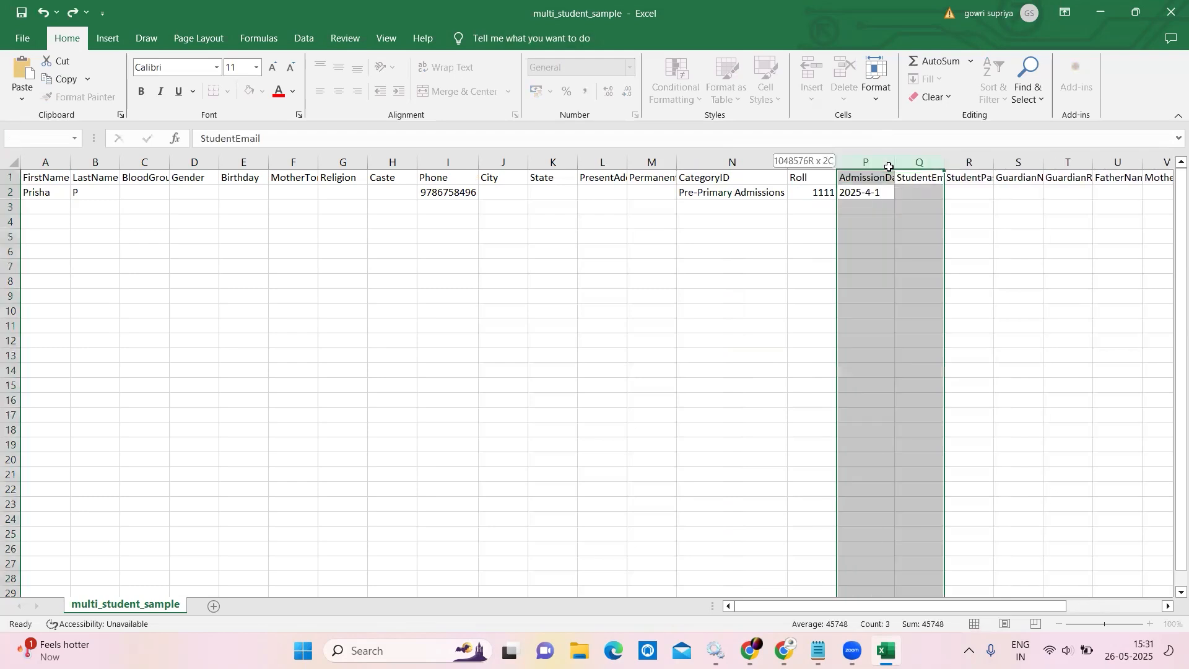
pyautogui.click(866, 193)
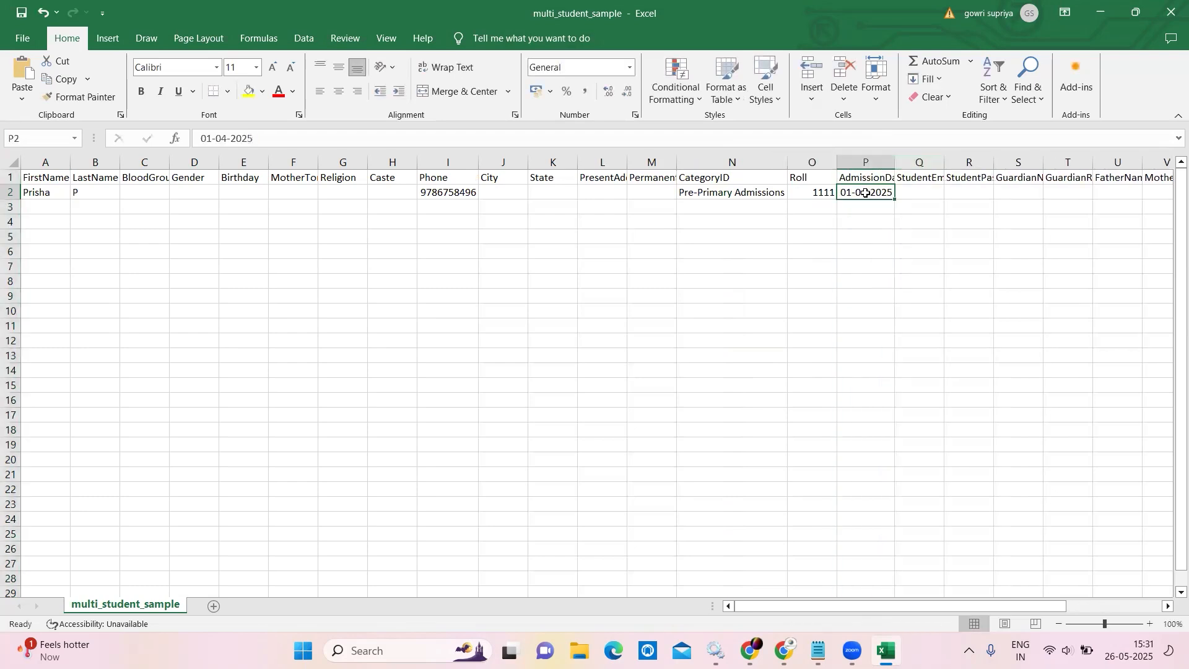
pyautogui.moveTo(892, 163); pyautogui.dragTo(937, 164)
pyautogui.rightClick(901, 191)
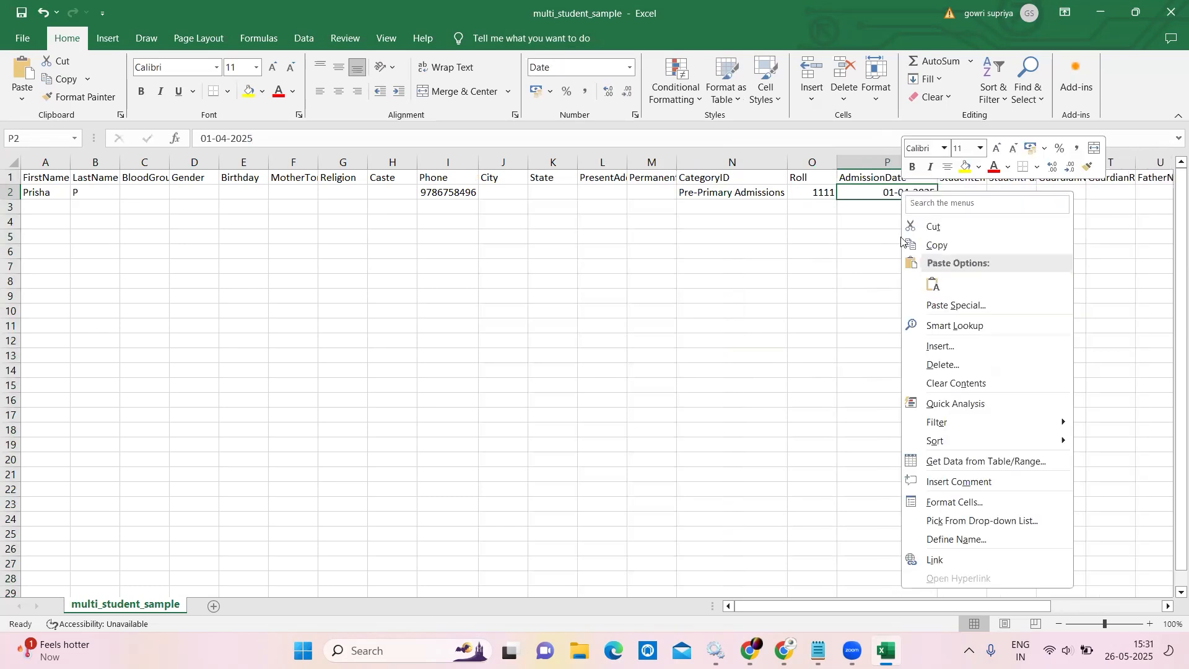
pyautogui.click(946, 502)
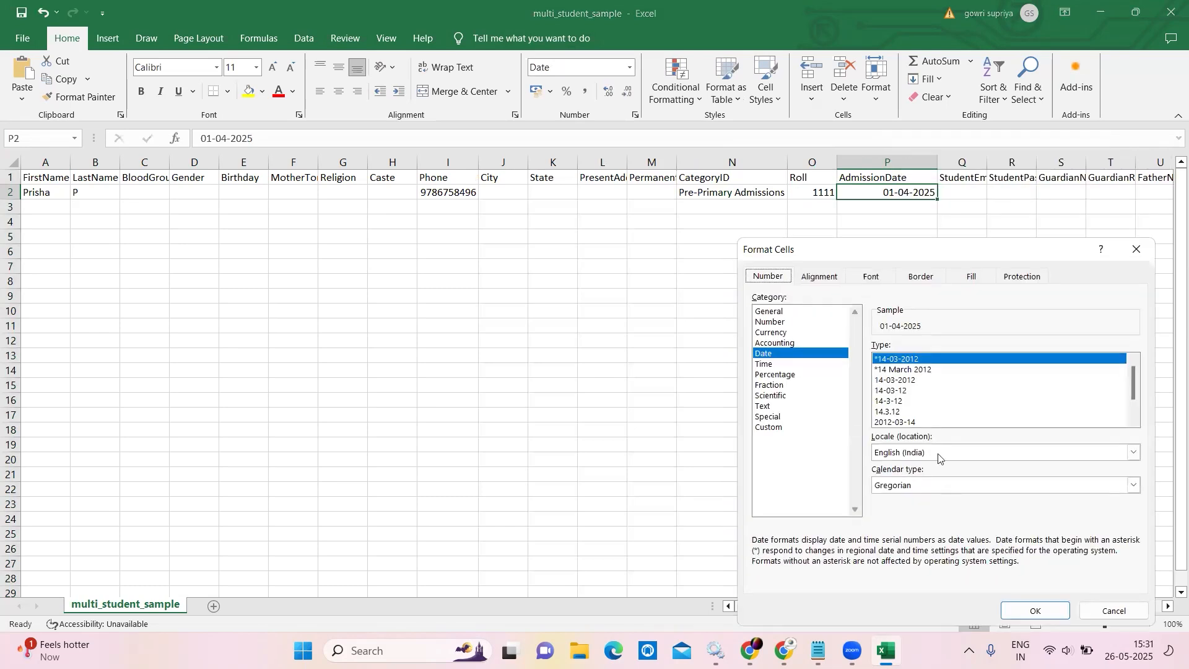
pyautogui.click(914, 422)
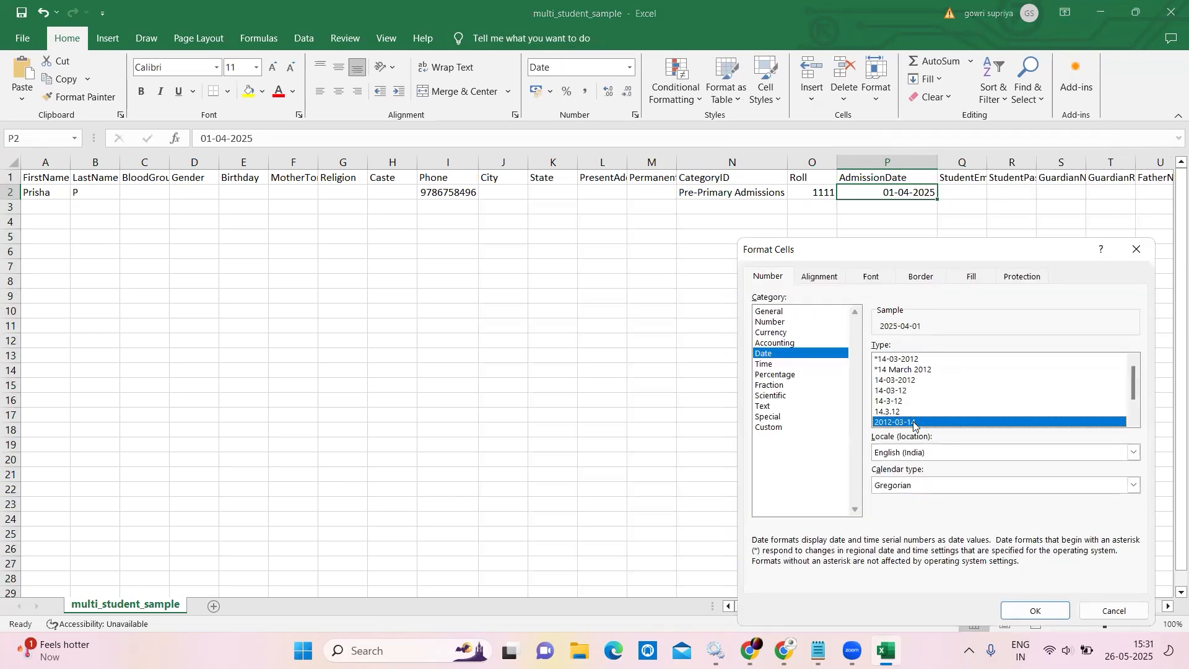
pyautogui.click(1035, 610)
# Enter the student's e-mail in Q2, widen column Q, and remove its hyperlink.
pyautogui.click(967, 196)
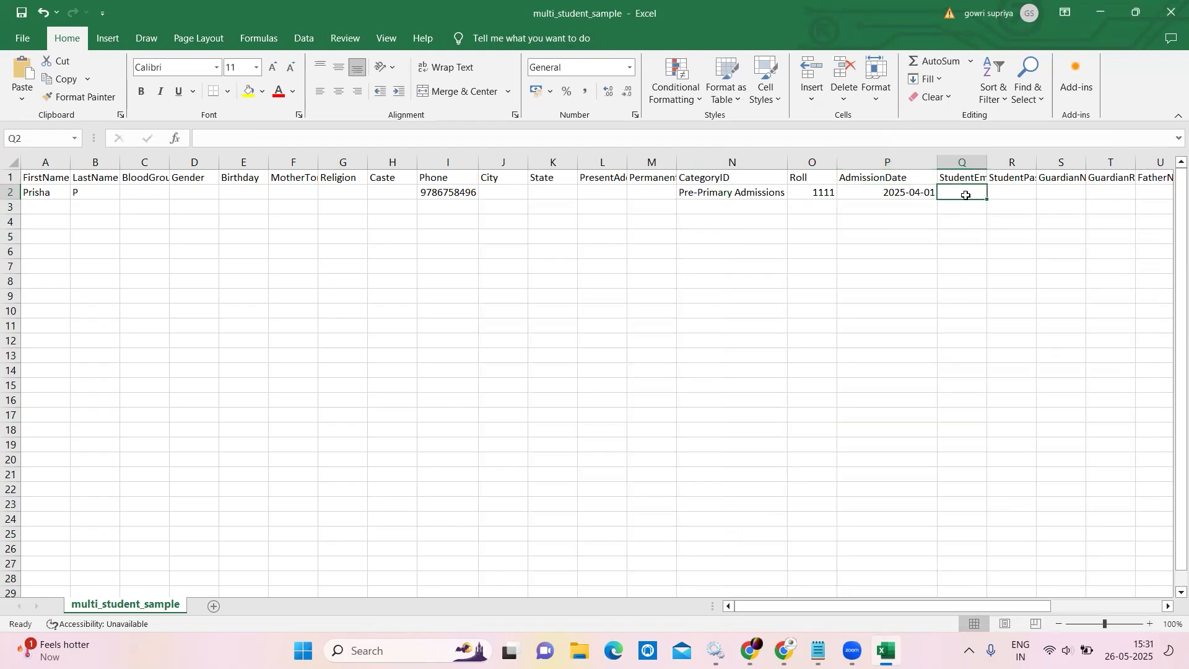
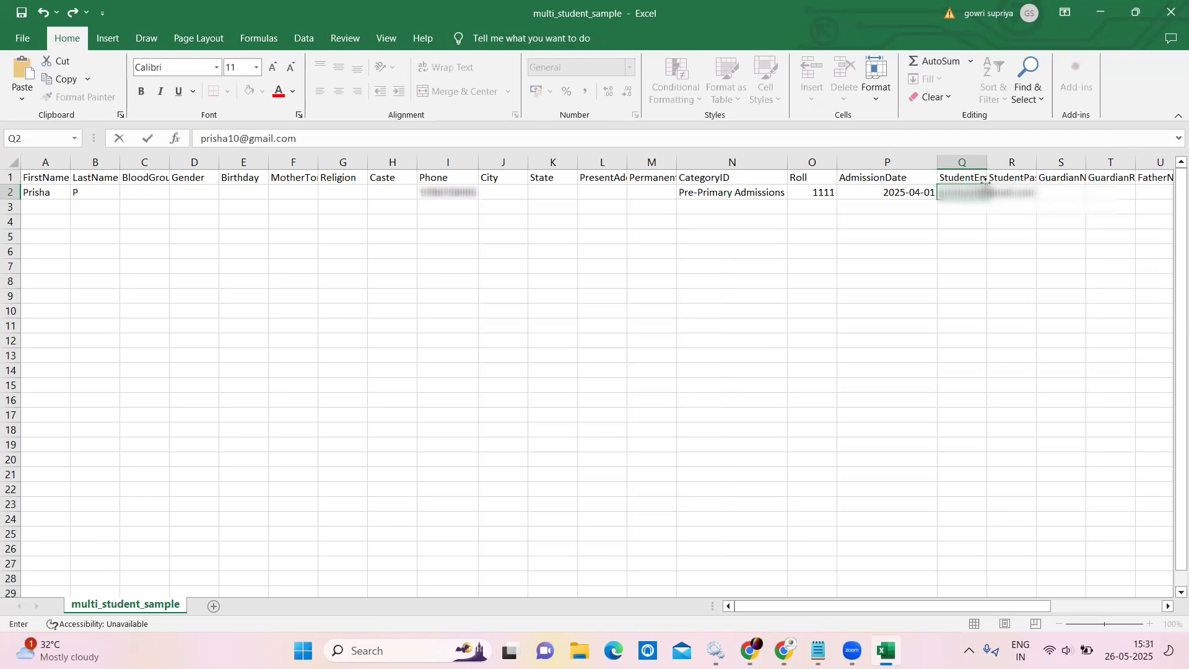
pyautogui.moveTo(986, 161); pyautogui.dragTo(1044, 165)
pyautogui.click(1045, 195)
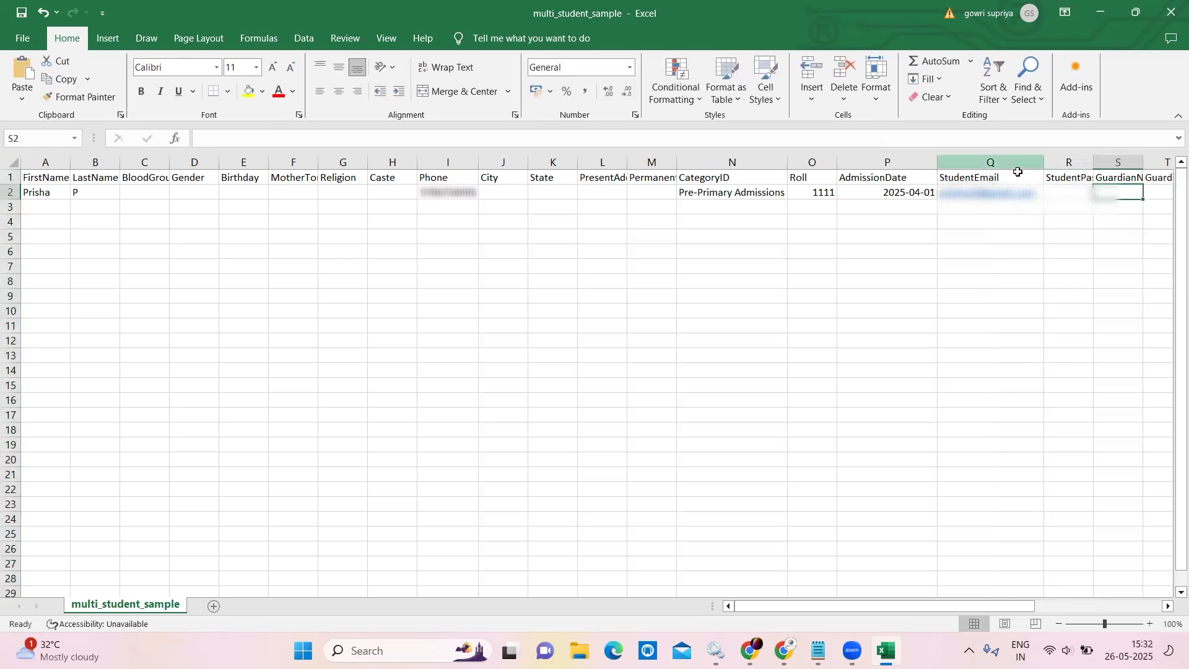
pyautogui.rightClick(966, 186)
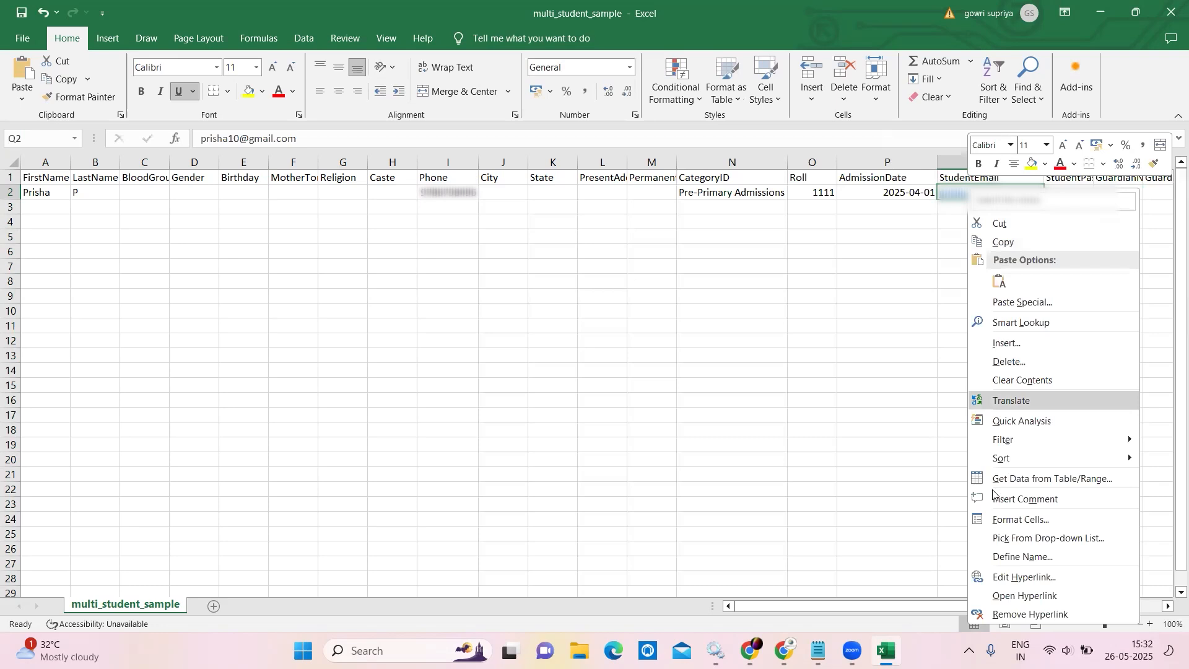
pyautogui.click(1025, 615)
# Enter the student's password in R2, widen column R, and remove its hyperlink.
pyautogui.click(1073, 197)
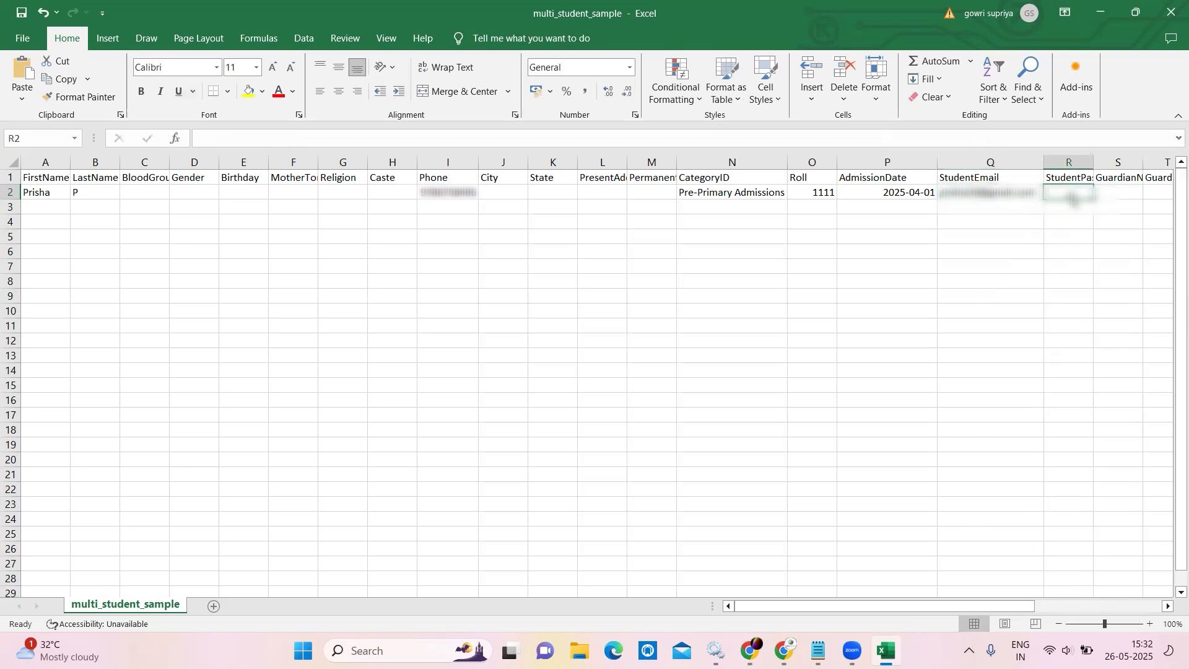
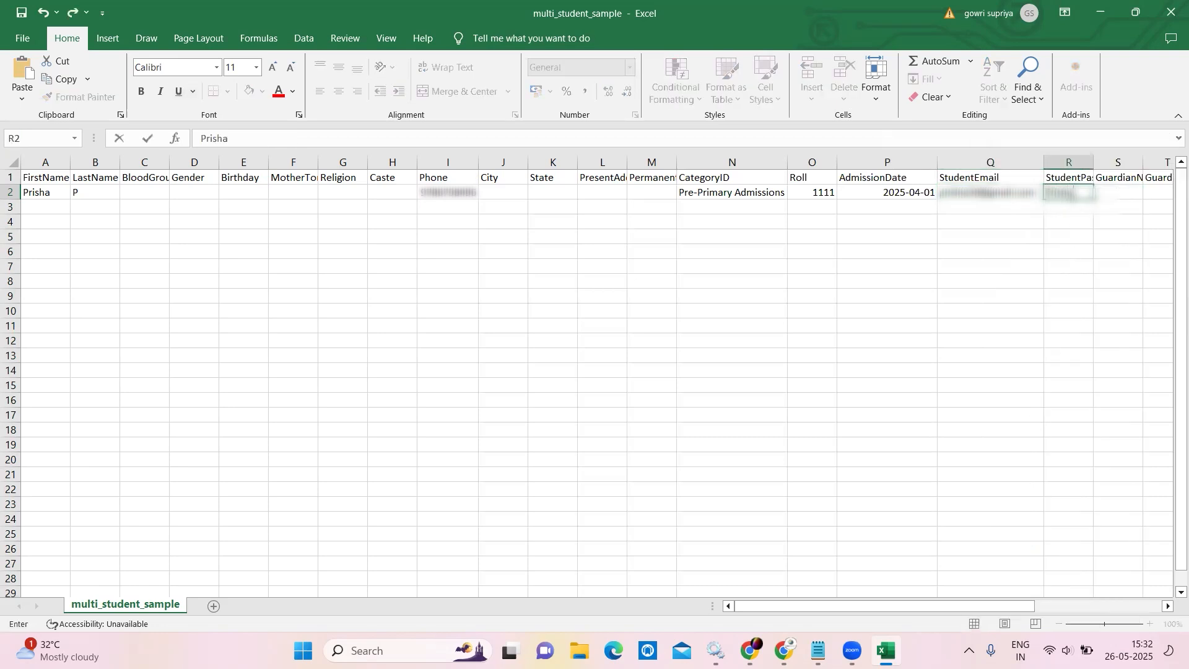
pyautogui.click(1102, 174)
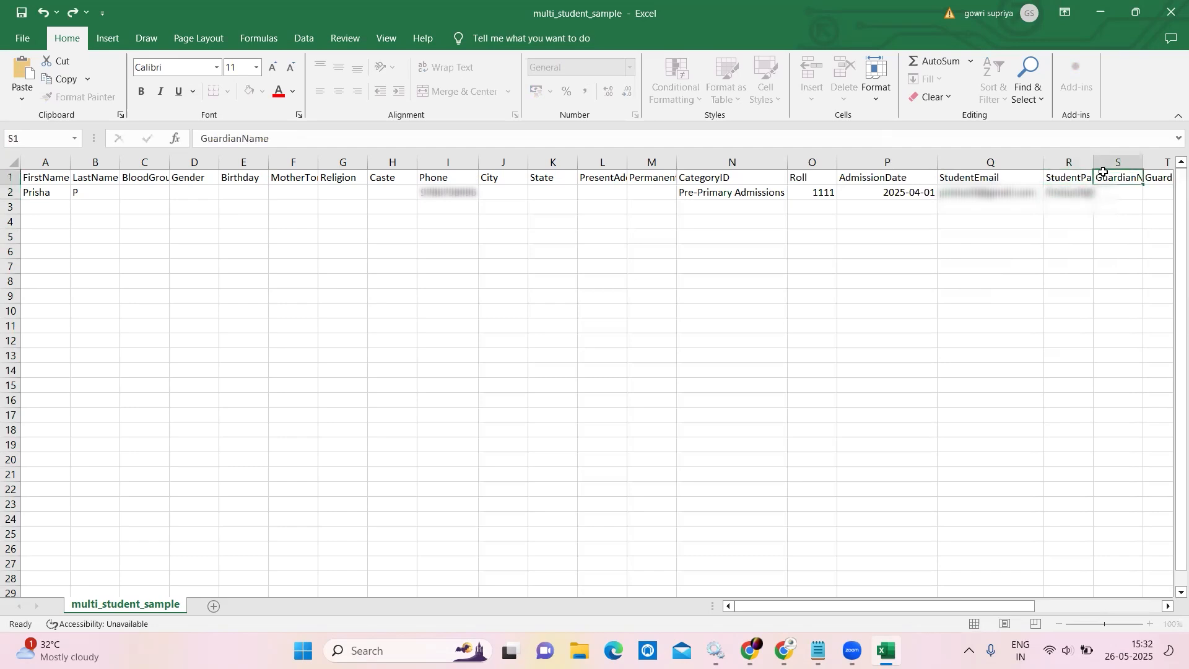
pyautogui.moveTo(1094, 162); pyautogui.dragTo(1118, 163)
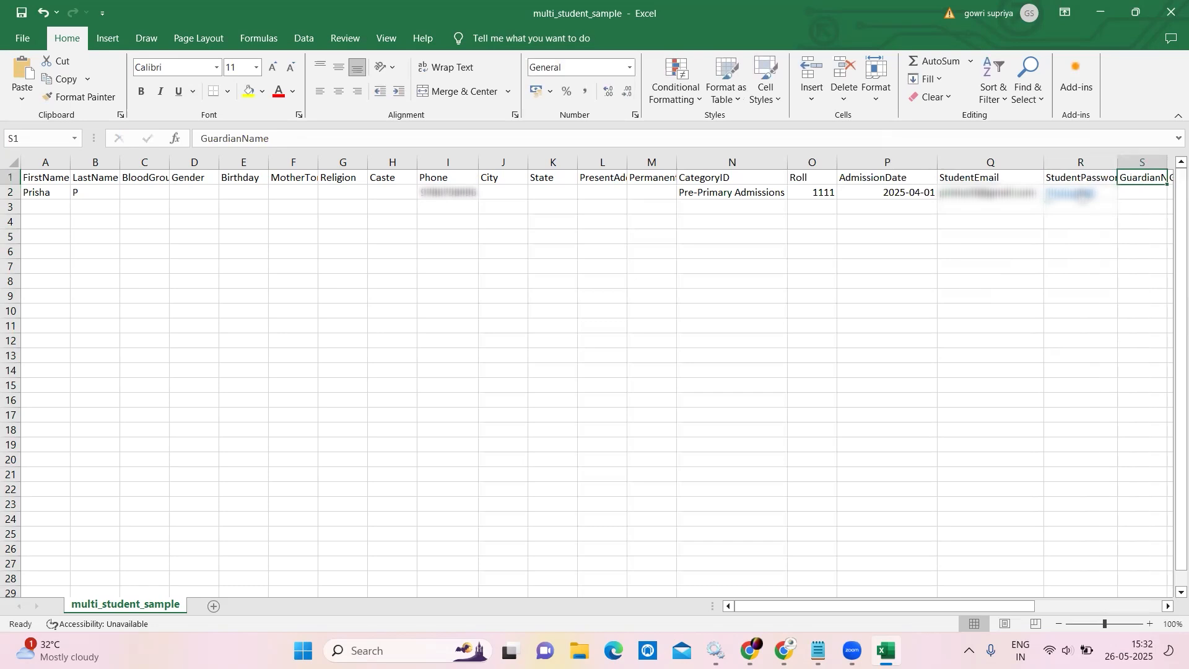
pyautogui.rightClick(1084, 192)
pyautogui.click(966, 613)
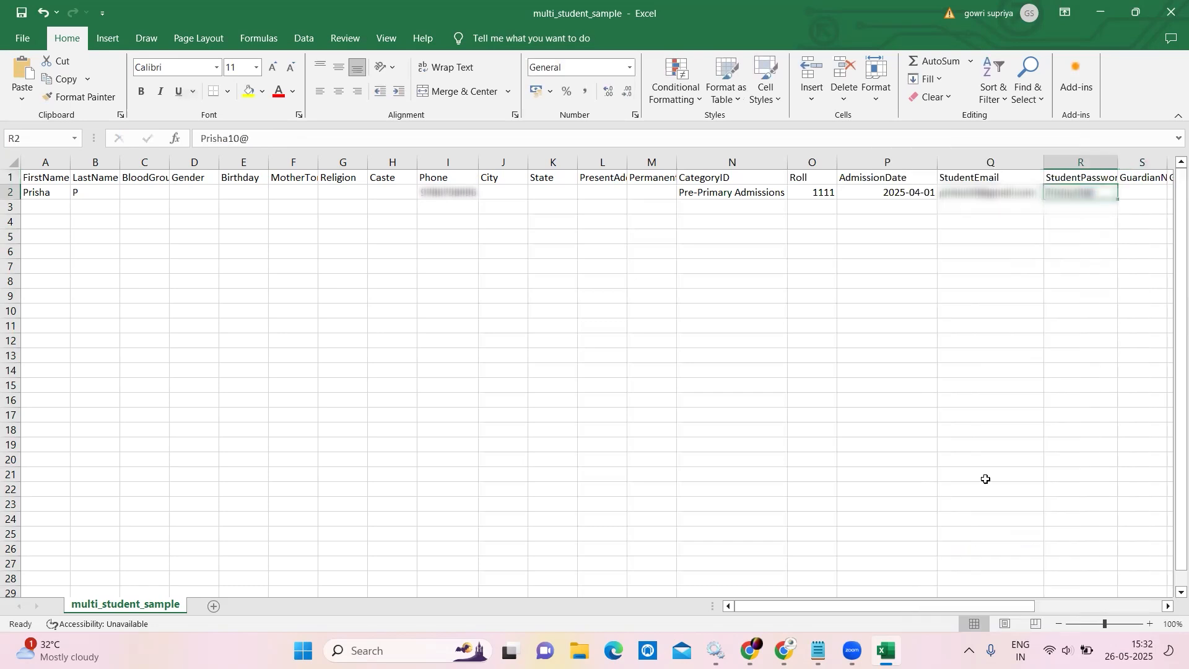
pyautogui.click(1145, 194)
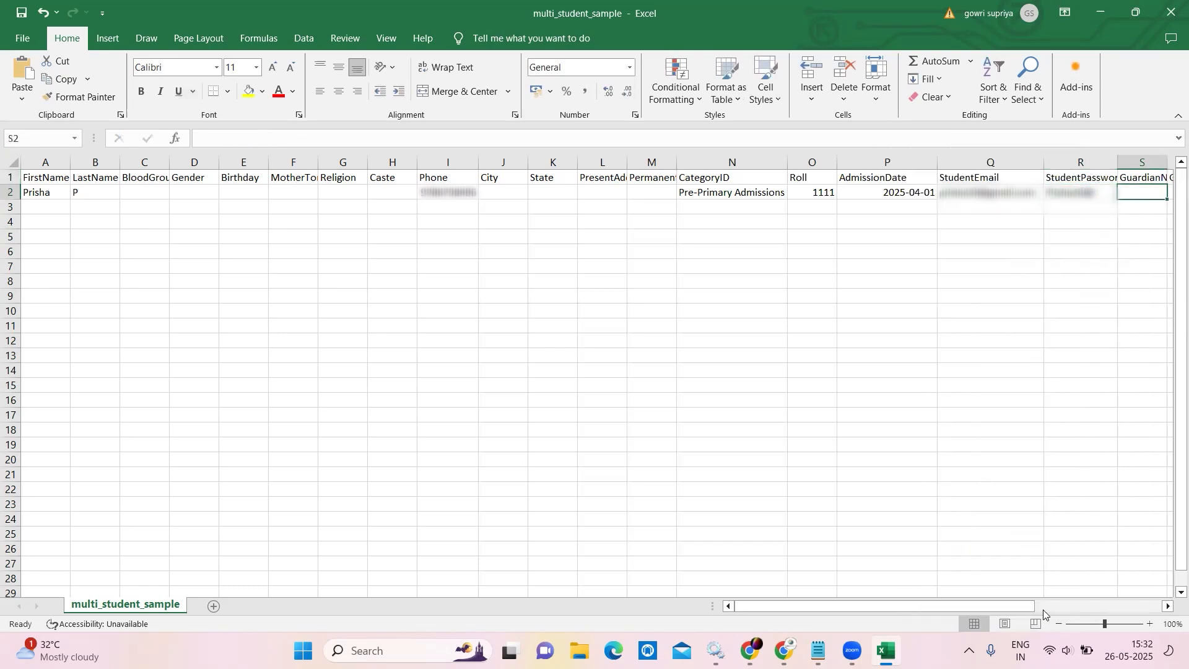
# Enter the guardian's name in S2 and the second student's first name in A3.
pyautogui.moveTo(1020, 609); pyautogui.dragTo(1068, 610)
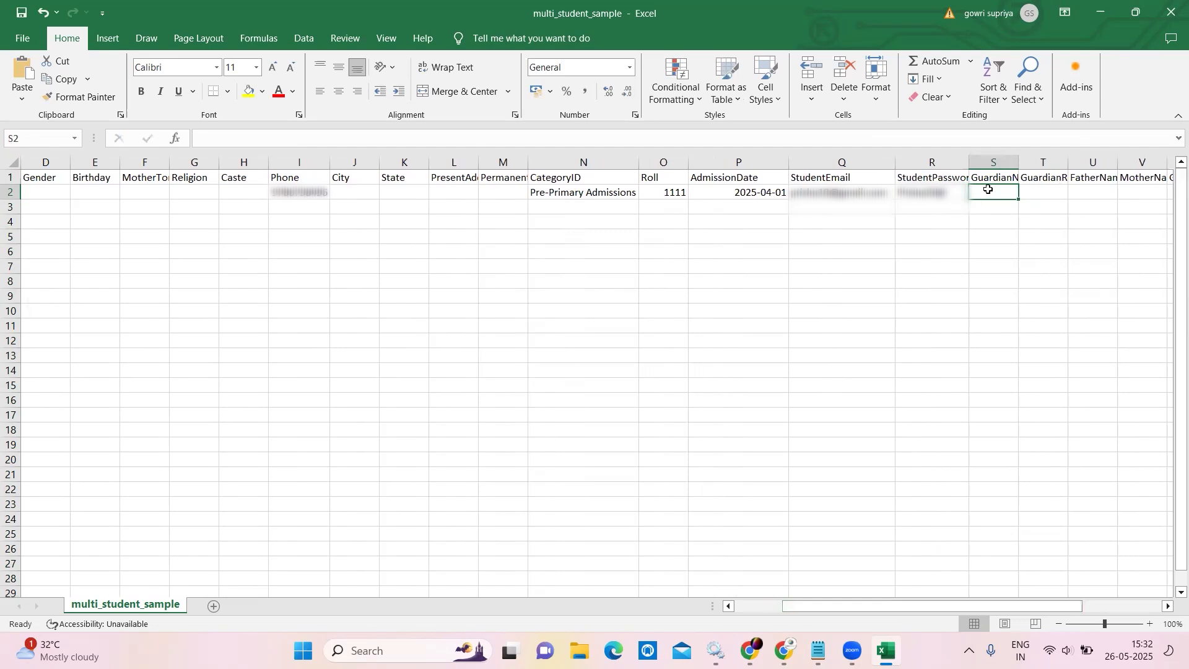
pyautogui.write('Patric')
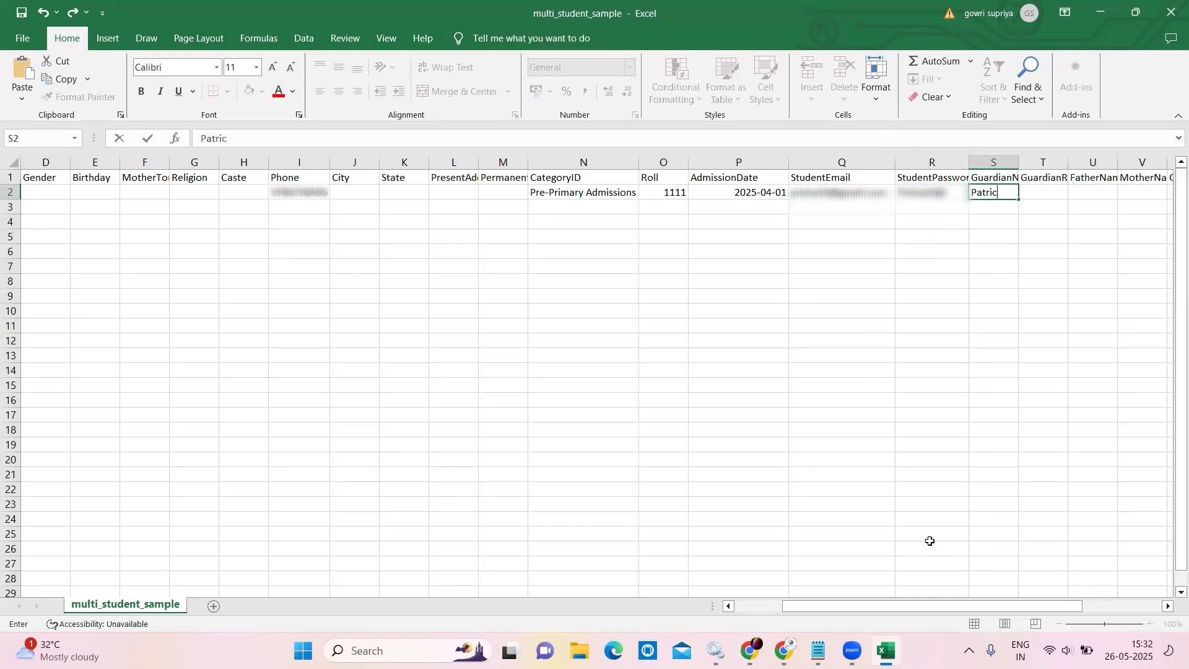
pyautogui.moveTo(898, 607); pyautogui.dragTo(852, 607)
pyautogui.click(55, 207)
pyautogui.write('Ridha')
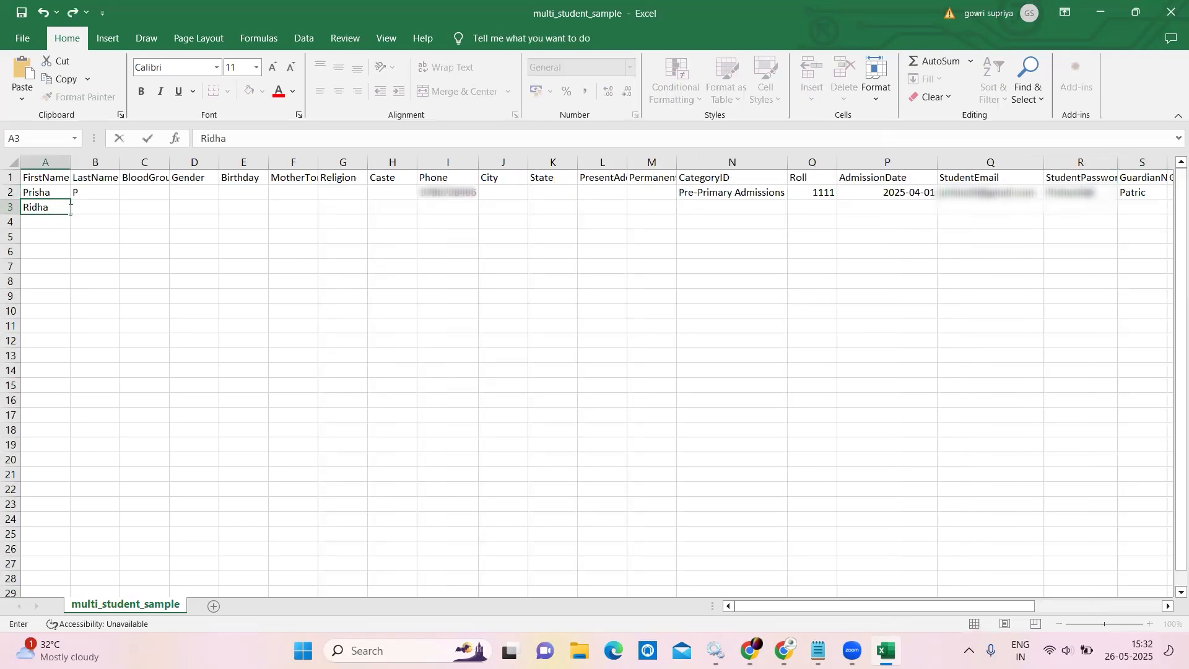
# Enter the second student's last name in B3 and phone number in I3.
pyautogui.click(94, 209)
pyautogui.write('M')
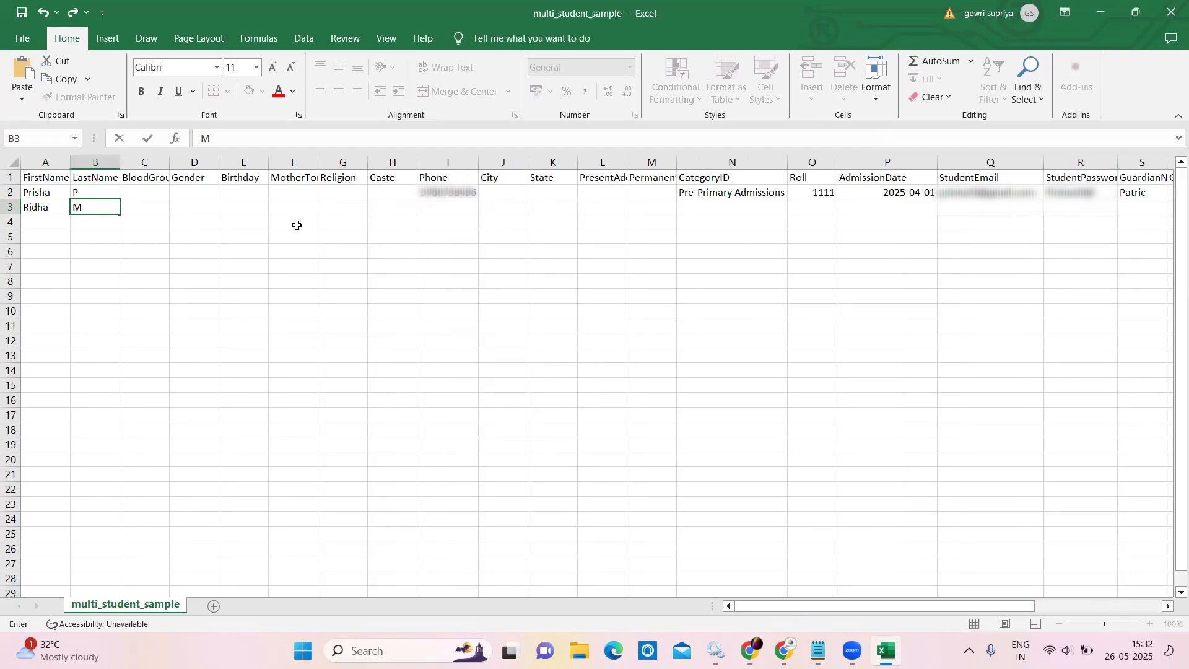
pyautogui.click(433, 204)
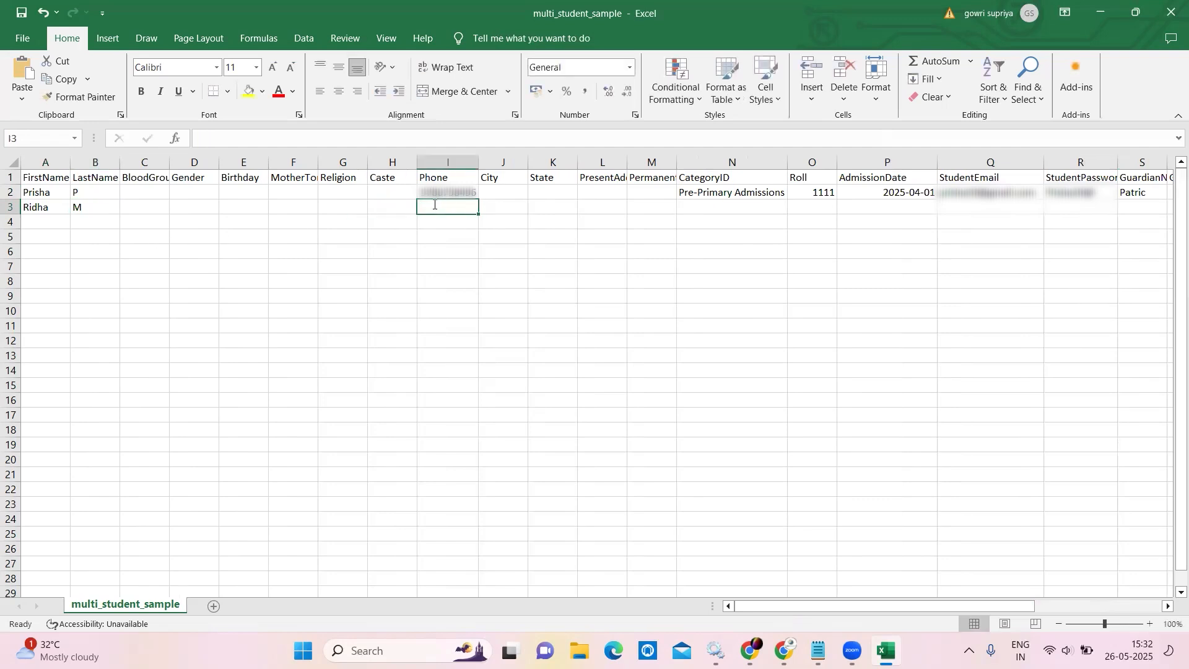
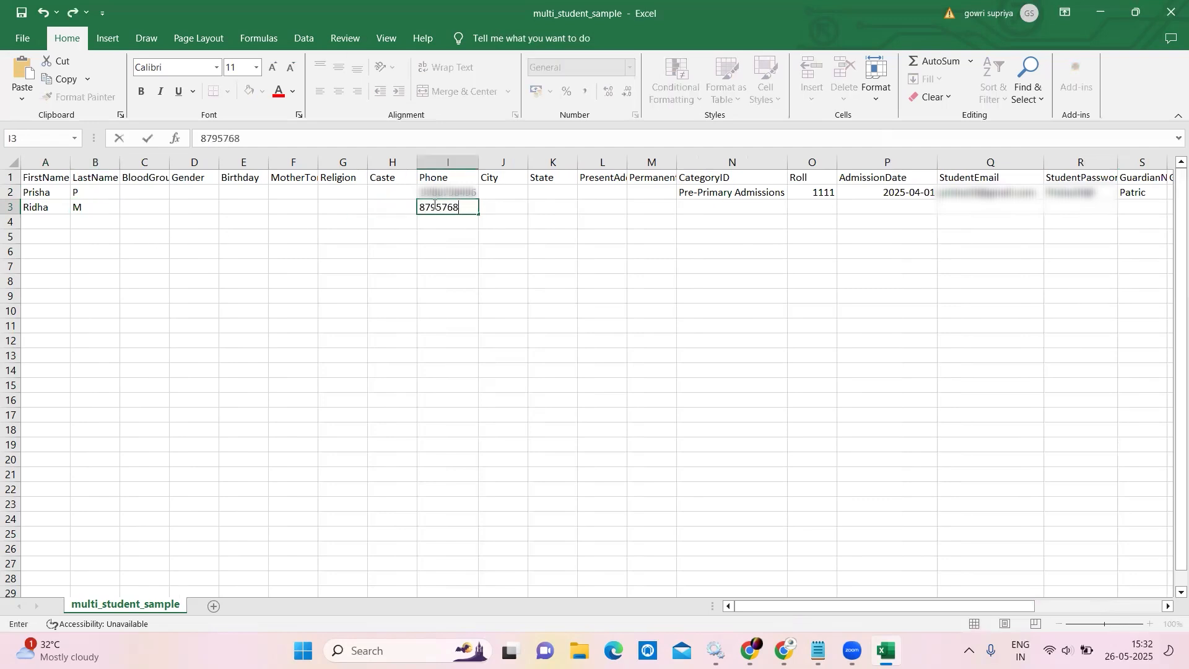
# Copy the Pre-Primary Admissions category from N2 into N3.
pyautogui.click(715, 195)
pyautogui.rightClick(728, 195)
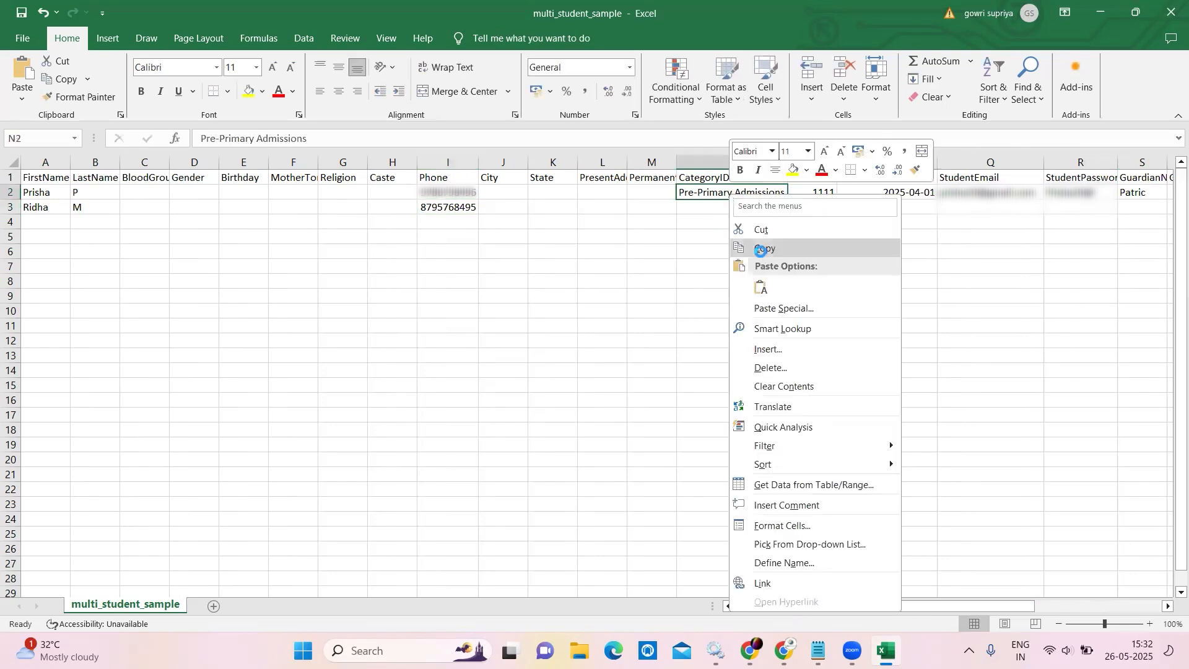
pyautogui.click(749, 248)
pyautogui.click(743, 207)
pyautogui.hotkey('ctrl', 'v')
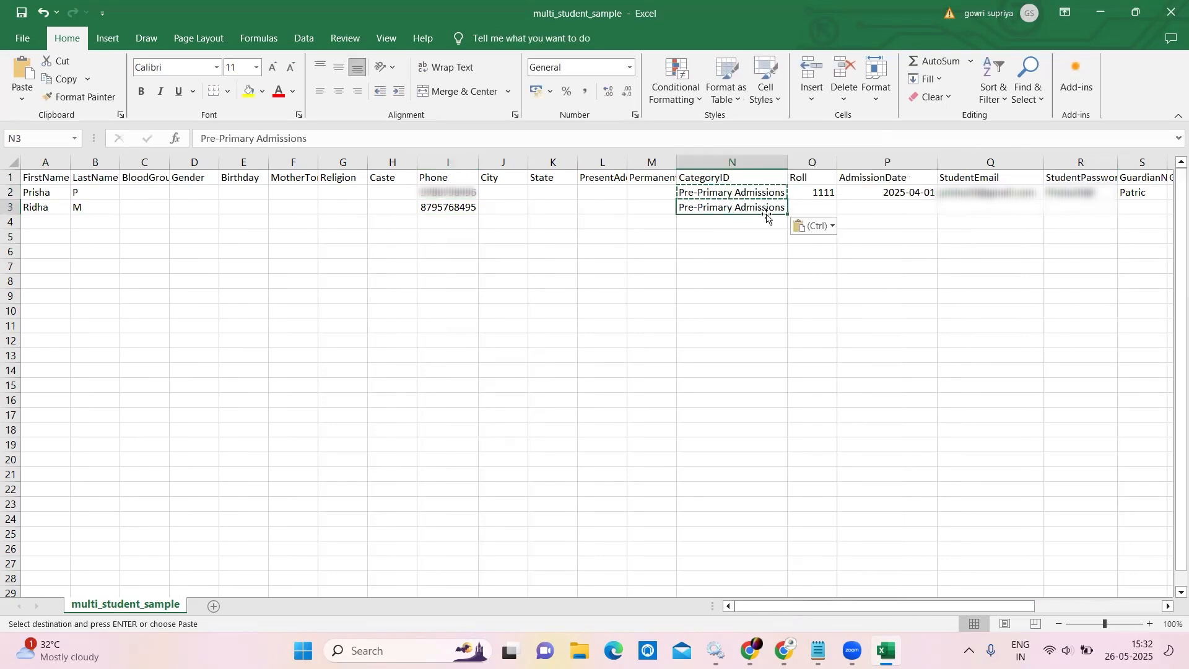
pyautogui.click(802, 207)
# Enter roll number 1112 in O3 and copy the 2025-04-01 admission date from P2 into P3.
pyautogui.write('1112')
pyautogui.rightClick(915, 194)
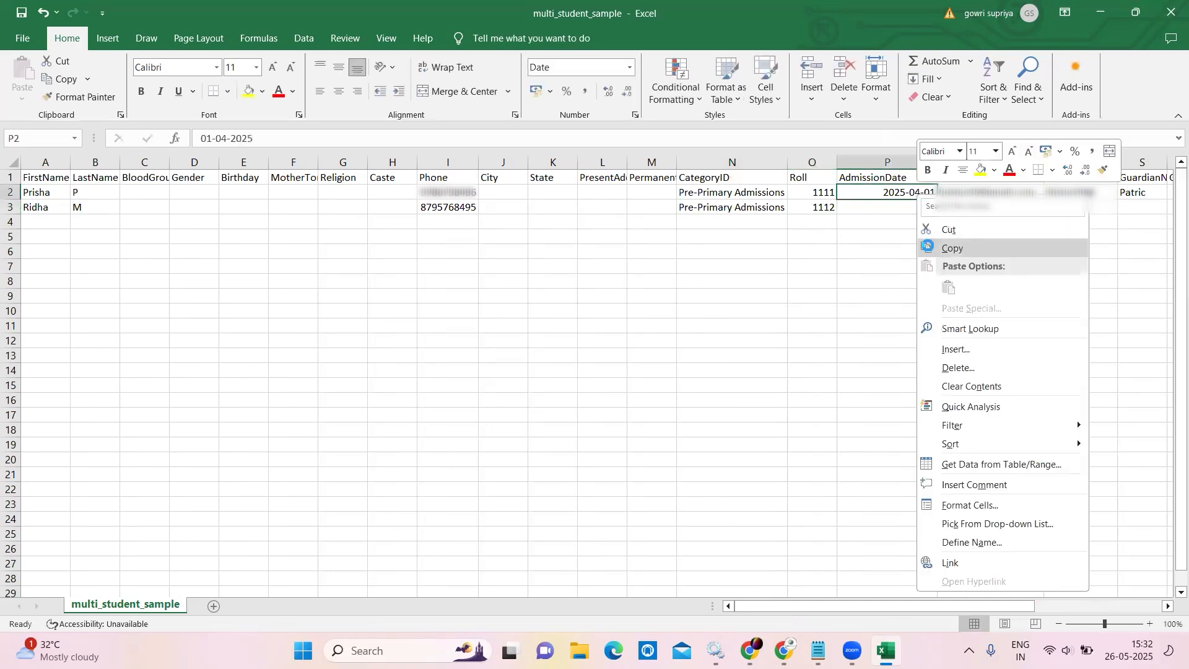
pyautogui.click(927, 247)
pyautogui.click(892, 207)
pyautogui.hotkey('ctrl', 'v')
pyautogui.rightClick(896, 196)
pyautogui.click(922, 248)
pyautogui.click(903, 207)
pyautogui.hotkey('ctrl', 'v')
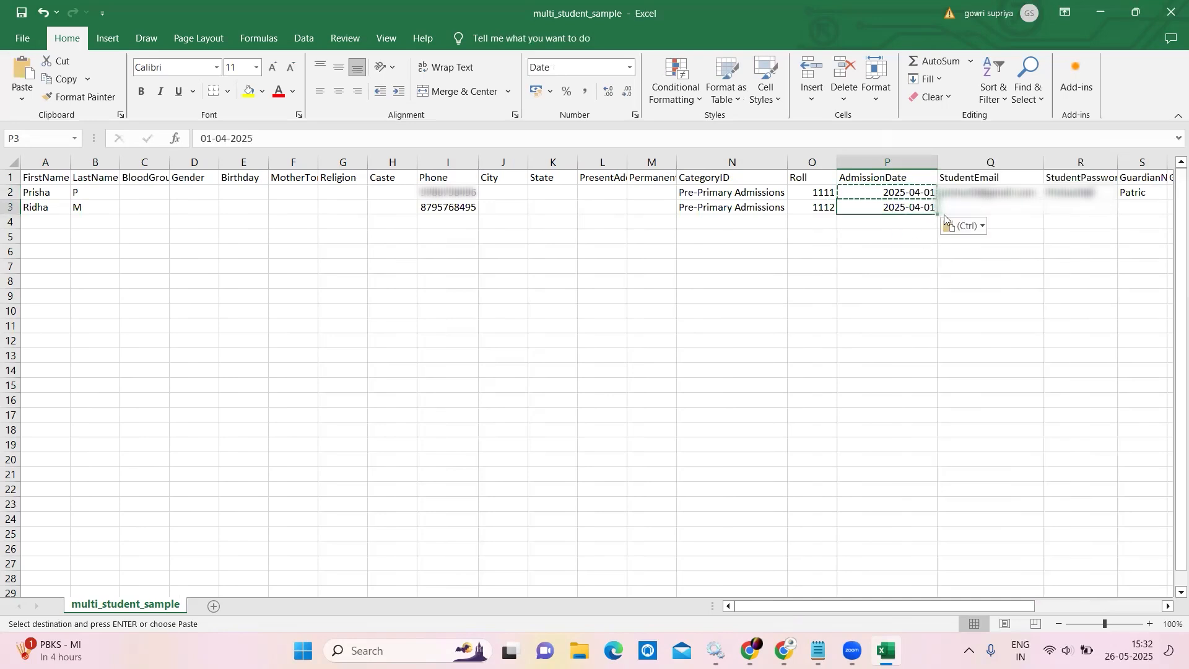
# Enter the second student's e-mail in Q3 and password in R3.
pyautogui.click(946, 208)
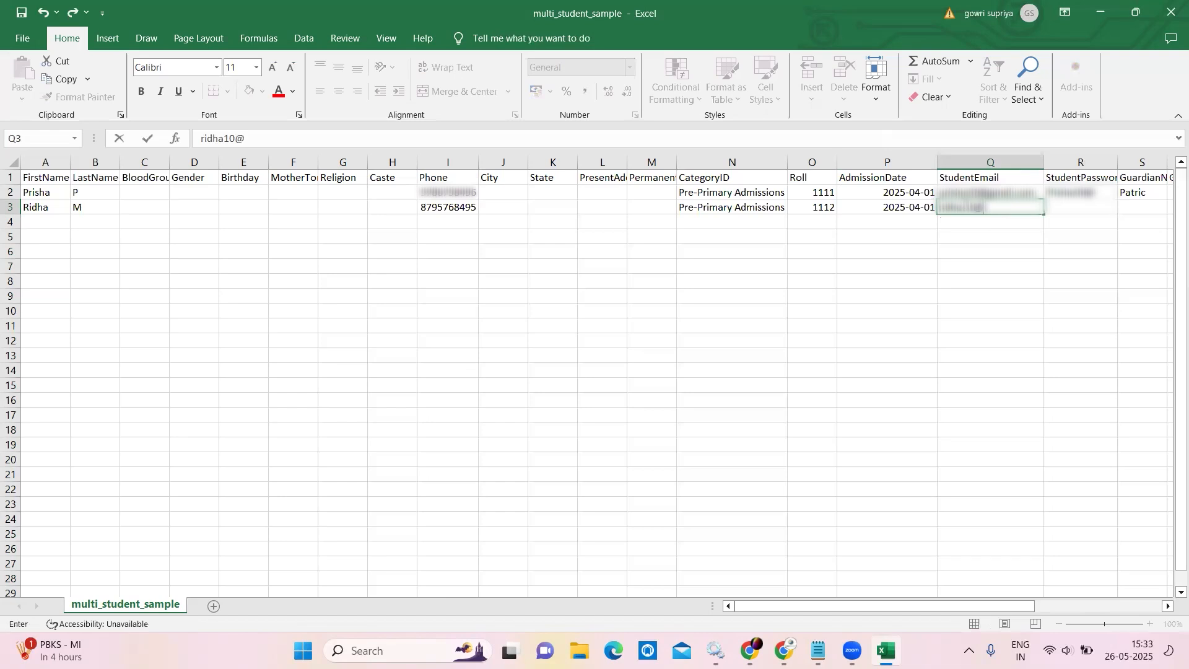
pyautogui.press('Tab')
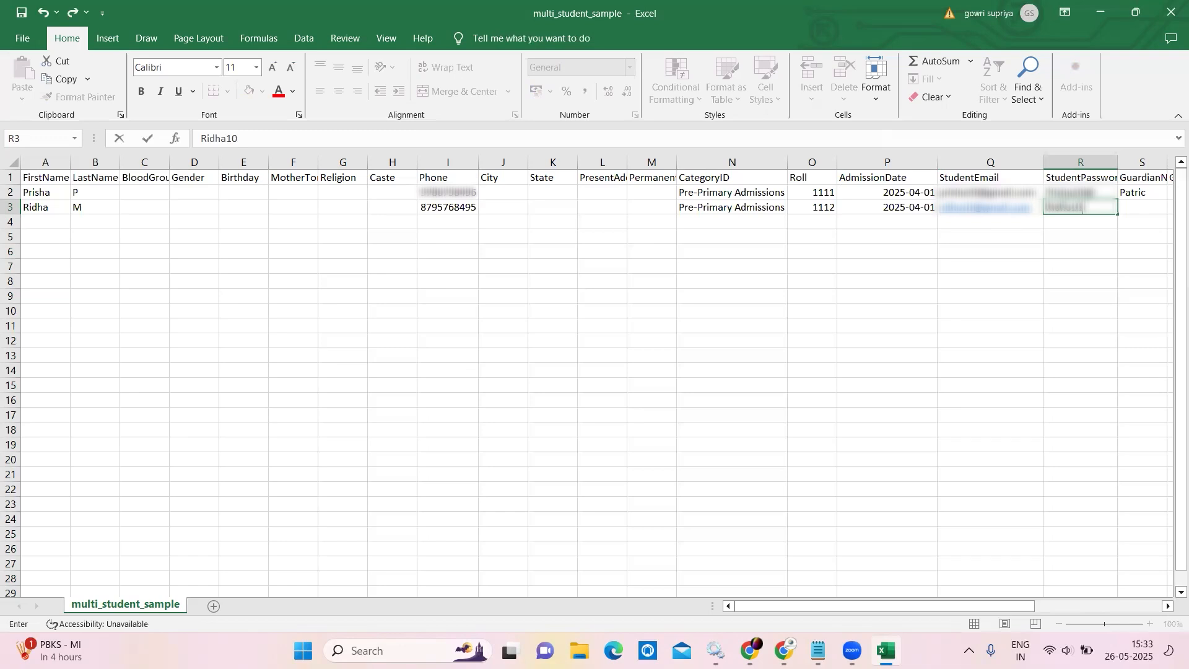
# Enter the guardian's name in S3 and remove the hyperlinks from Q3 and R3.
pyautogui.click(1146, 209)
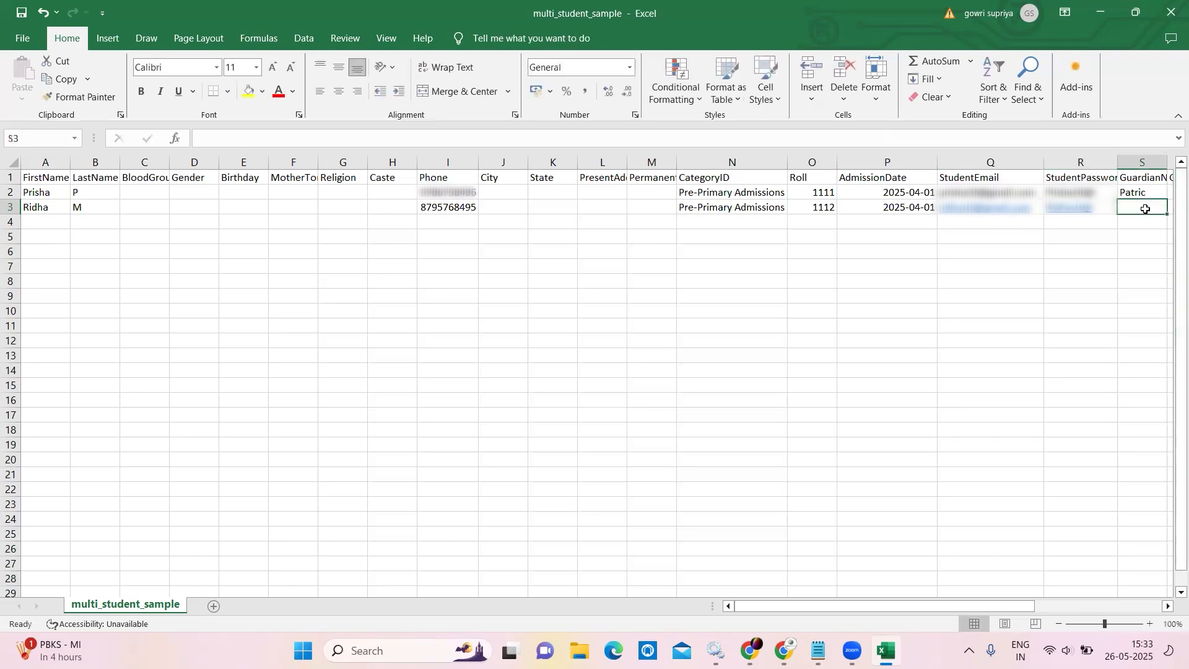
pyautogui.write('Mike')
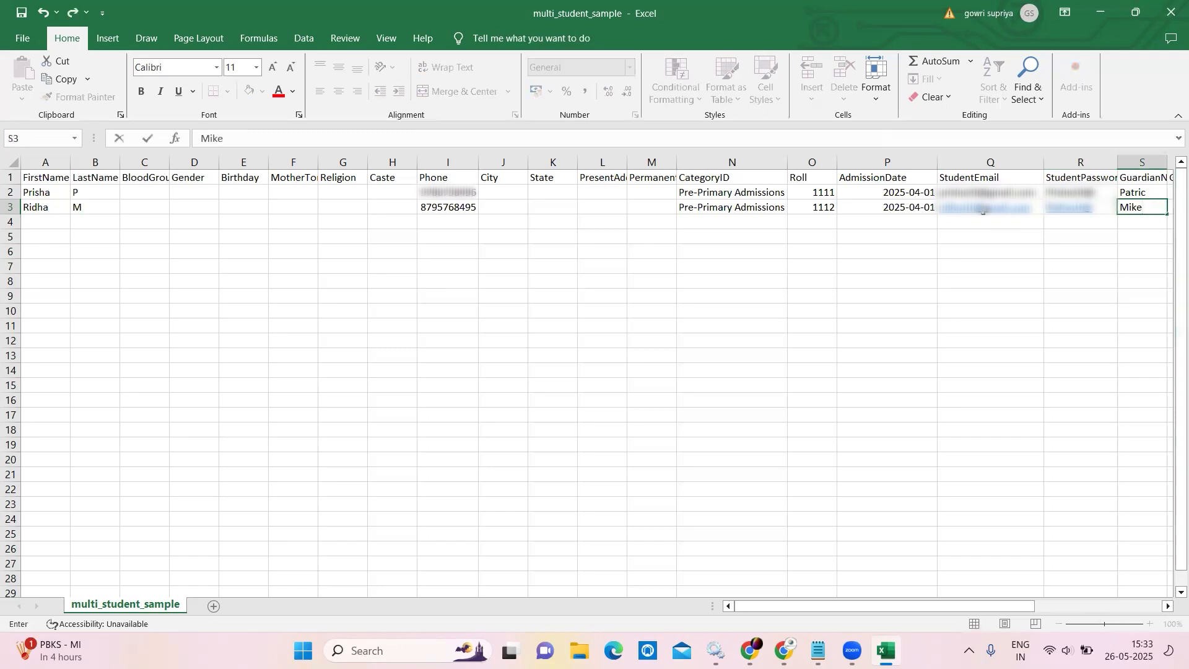
pyautogui.rightClick(987, 207)
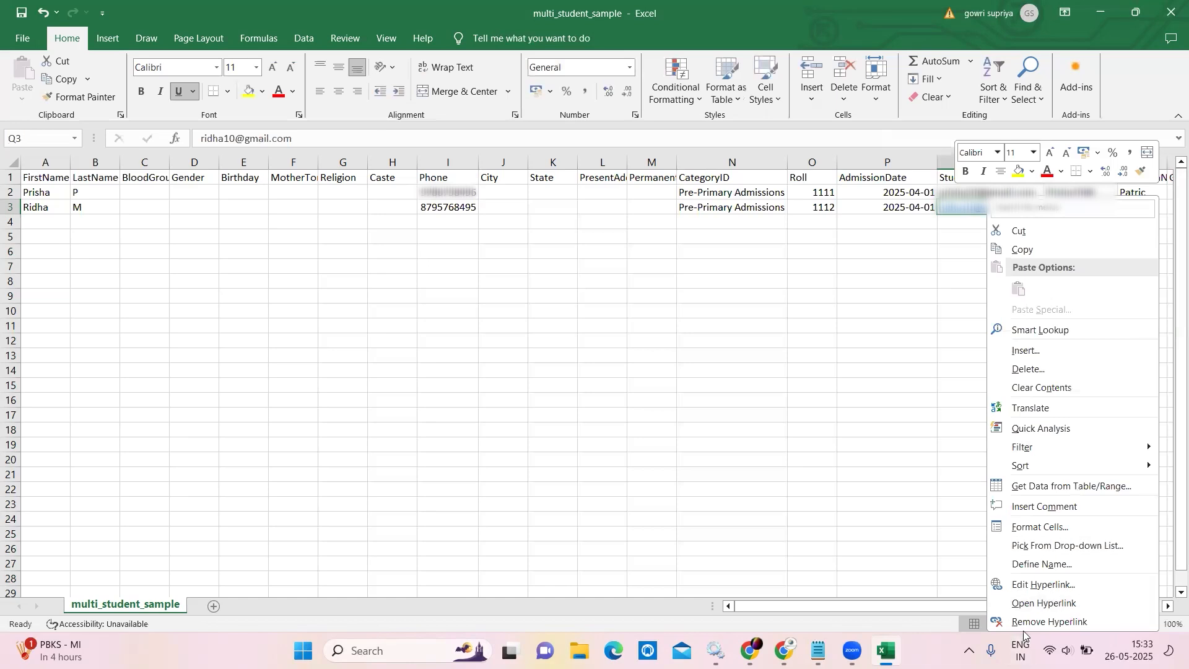
pyautogui.click(1027, 623)
pyautogui.rightClick(1088, 214)
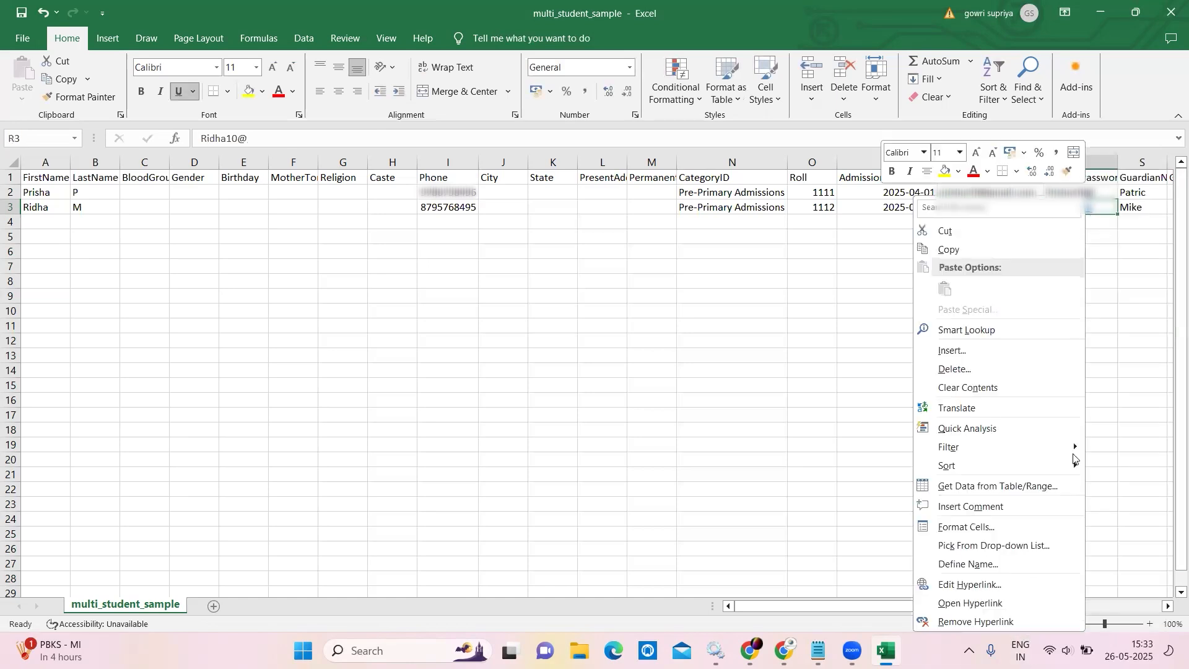
pyautogui.click(1016, 621)
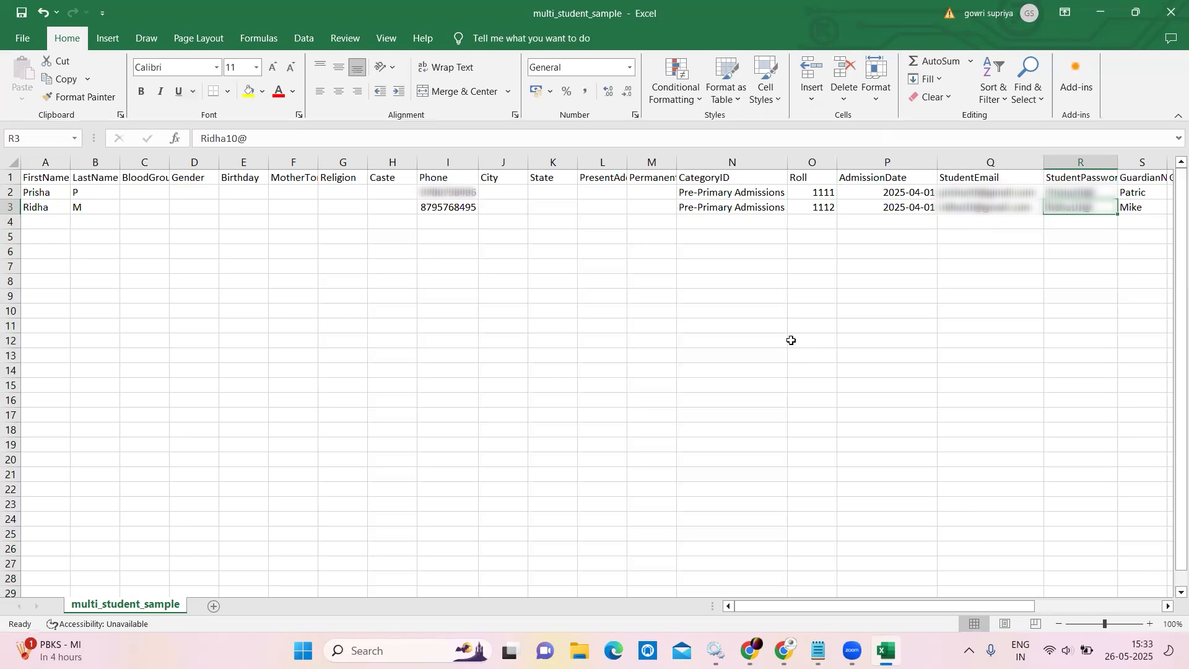
# Return to the import page and choose Second Class, Section-B.
pyautogui.click(1099, 14)
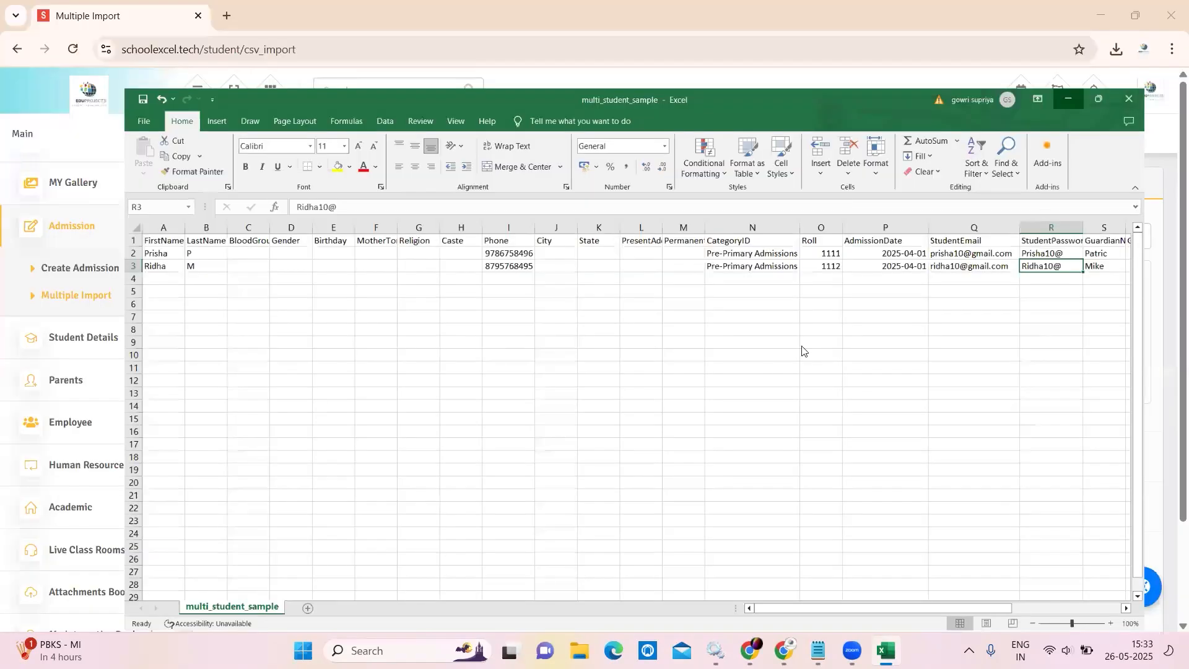
pyautogui.scroll(-2, 635, 345)
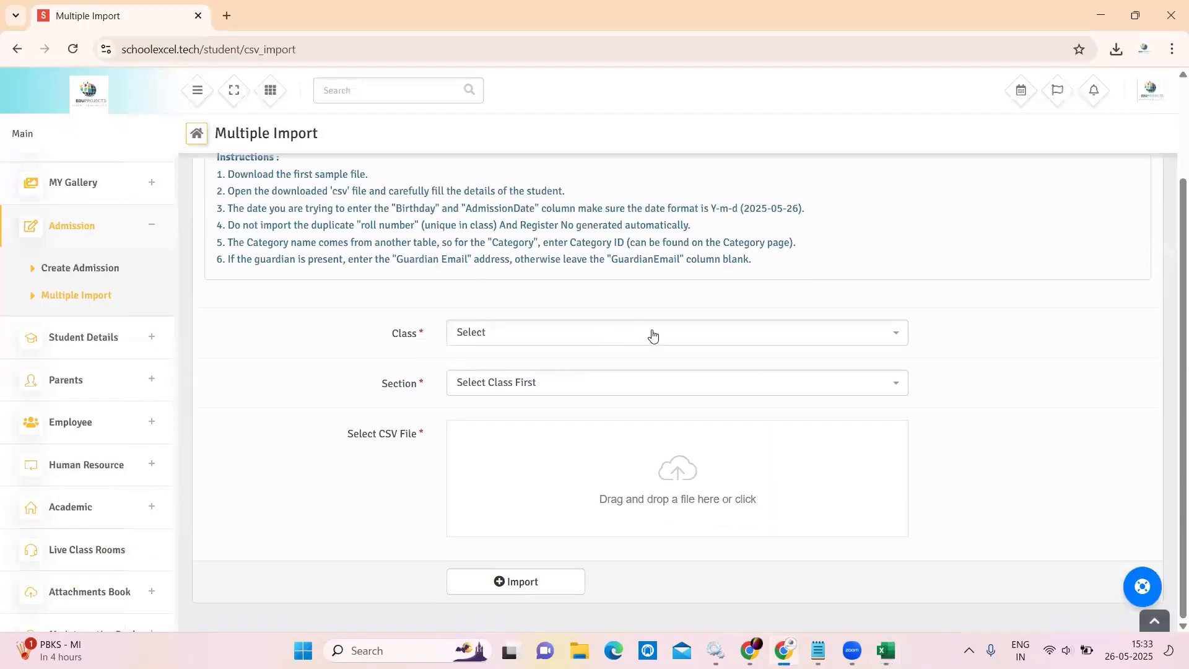
pyautogui.click(652, 335)
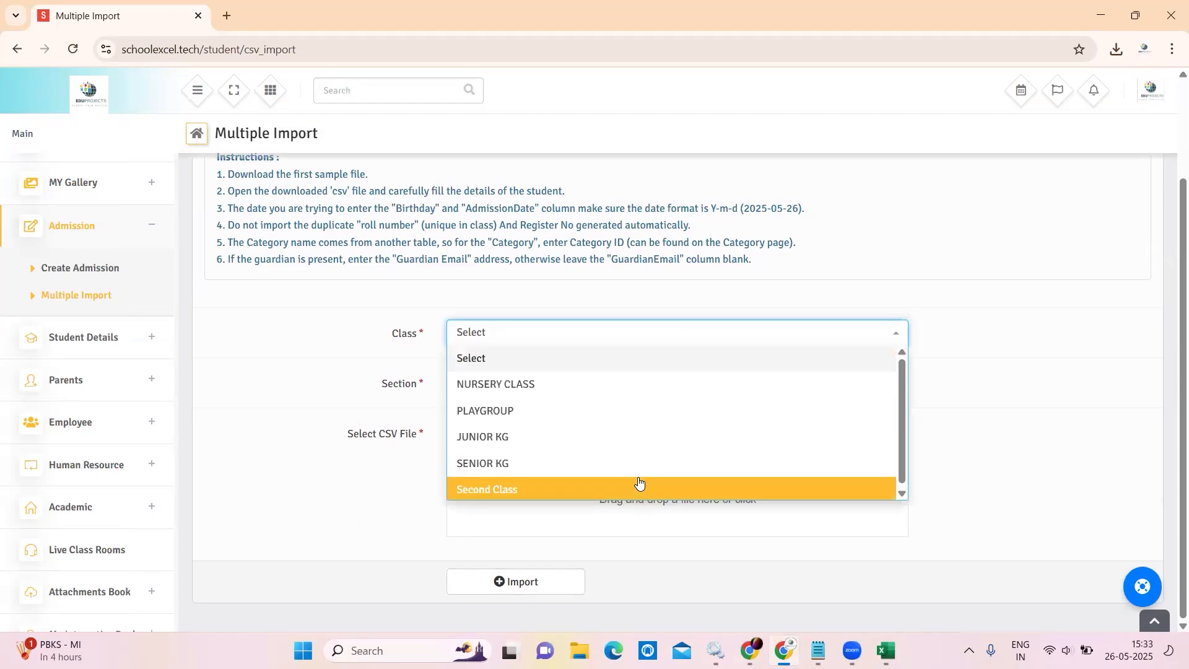
pyautogui.click(637, 486)
pyautogui.click(598, 387)
pyautogui.click(581, 464)
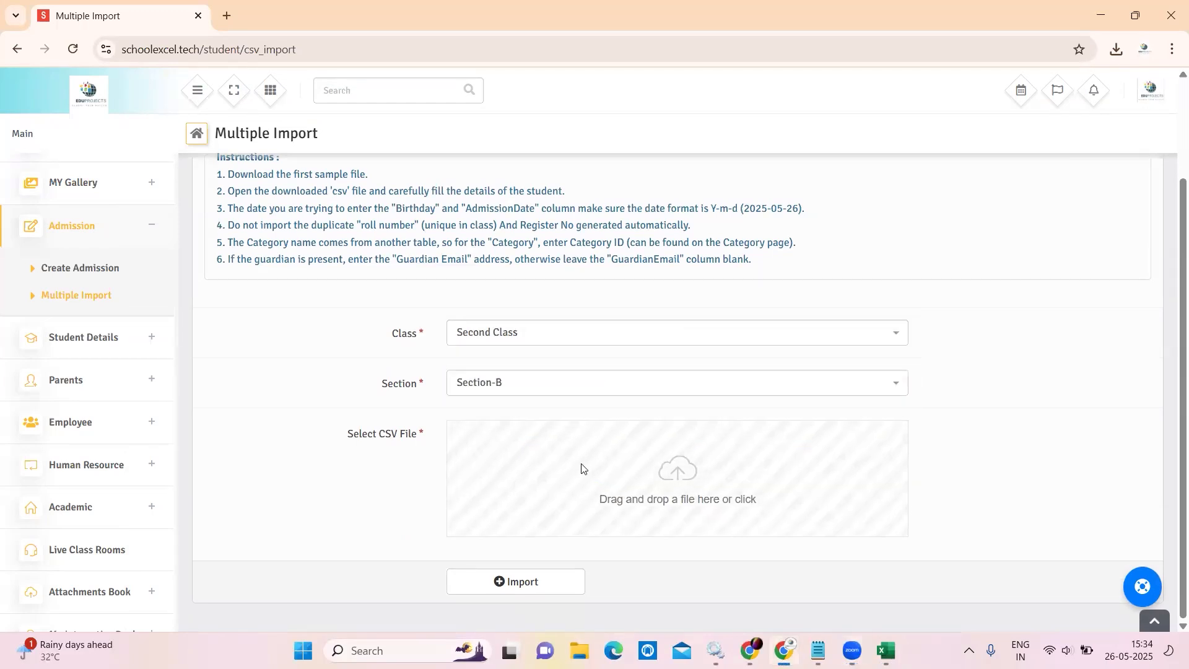
# Attach multi_student_sample.csv and import it, adding 2 students.
pyautogui.click(581, 467)
pyautogui.click(347, 130)
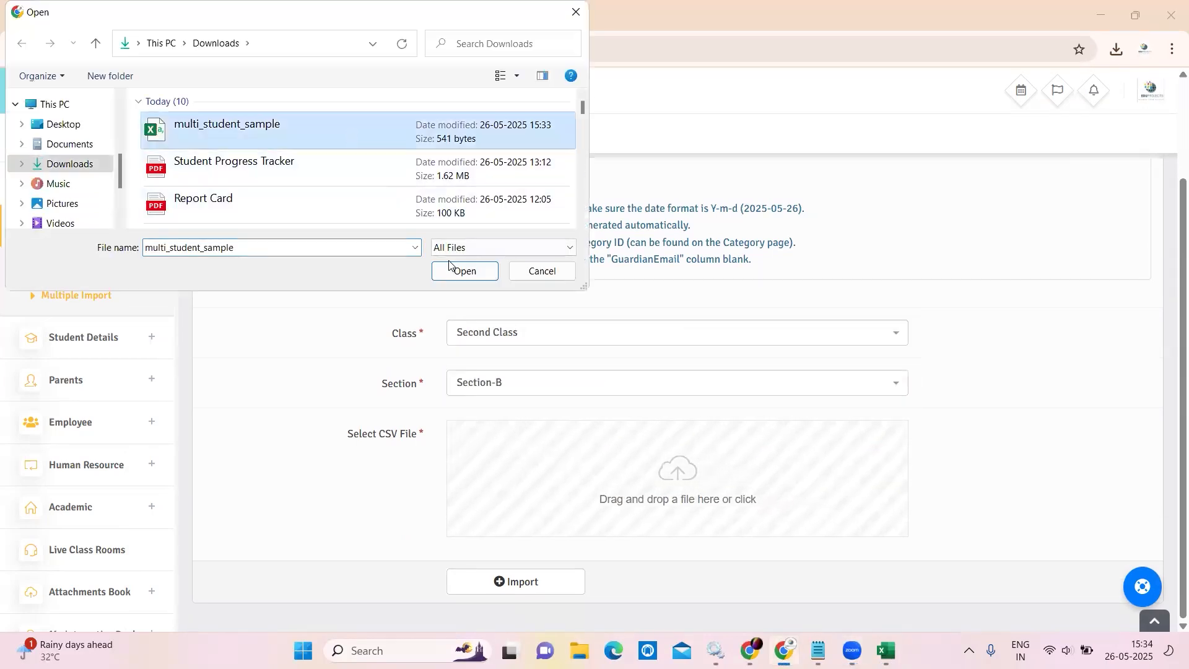
pyautogui.click(465, 270)
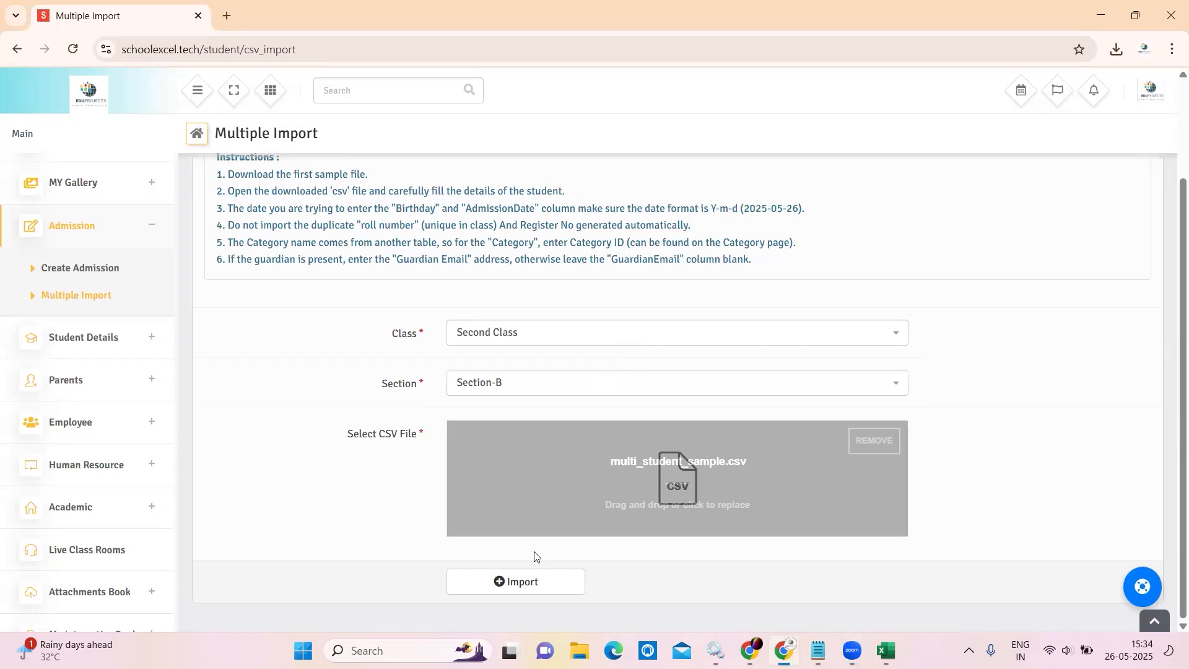
pyautogui.click(518, 589)
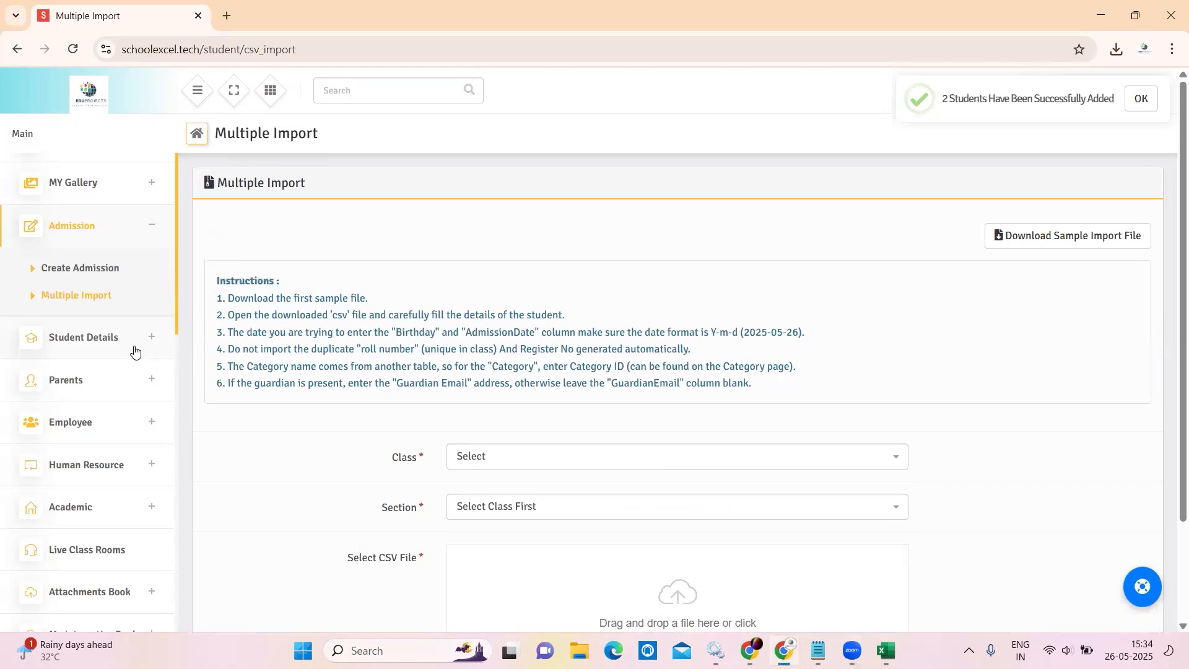
pyautogui.click(134, 351)
# Filter the Student List to show Second Class, Section-B students.
pyautogui.click(125, 322)
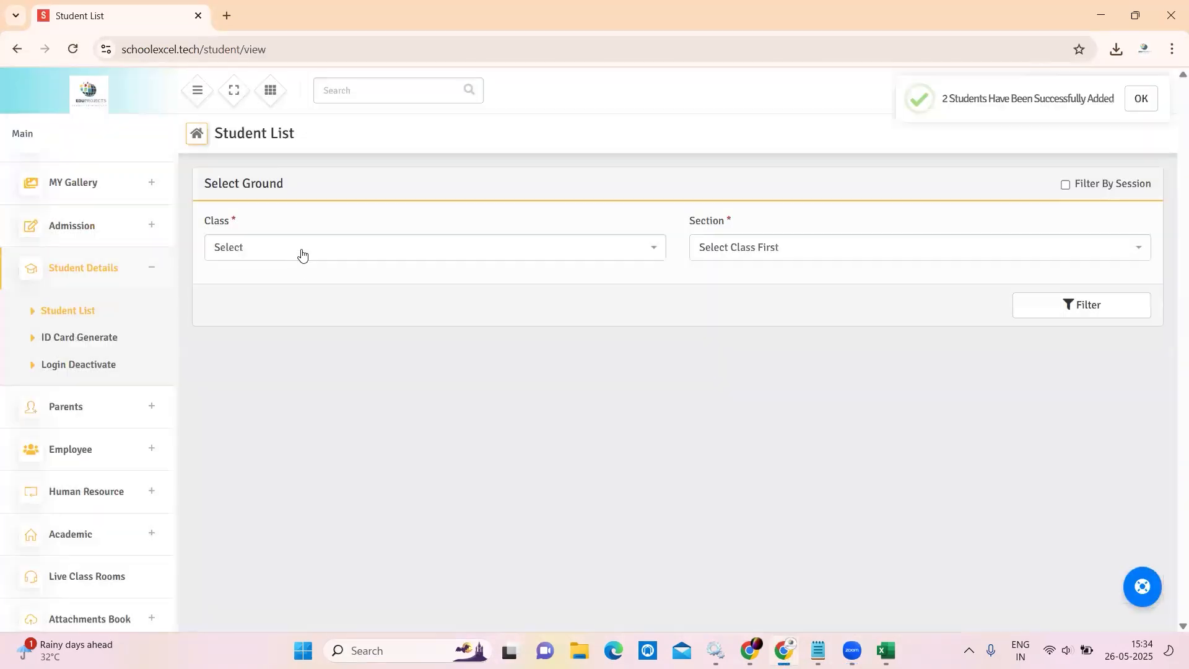
pyautogui.click(301, 251)
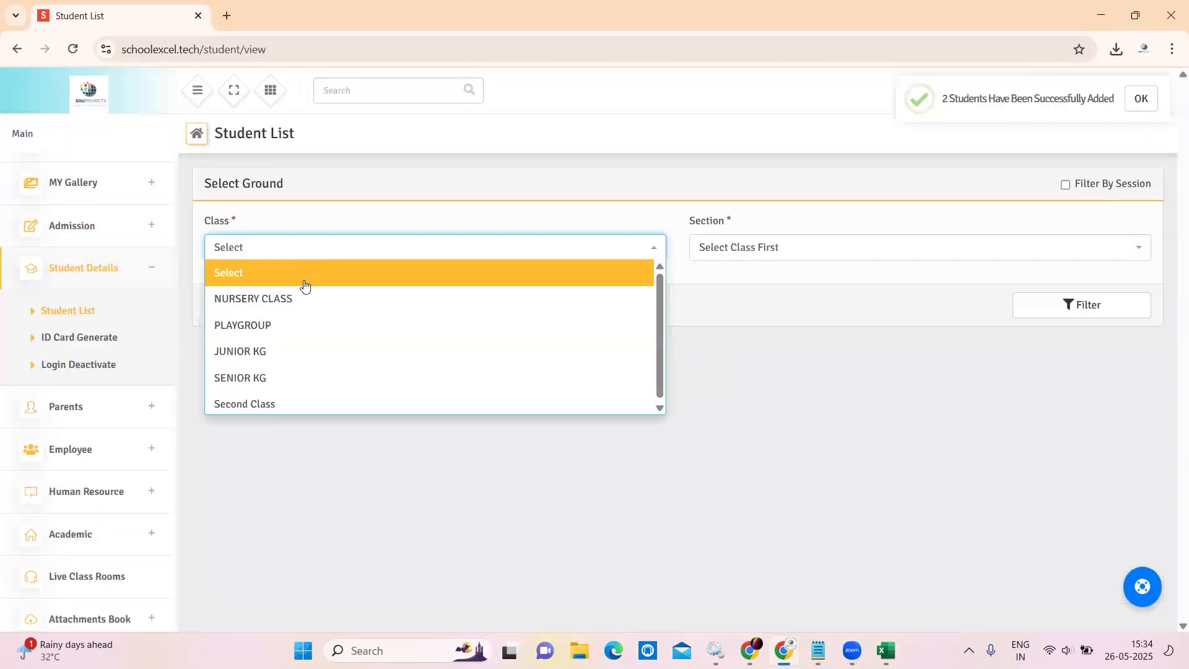
pyautogui.click(300, 401)
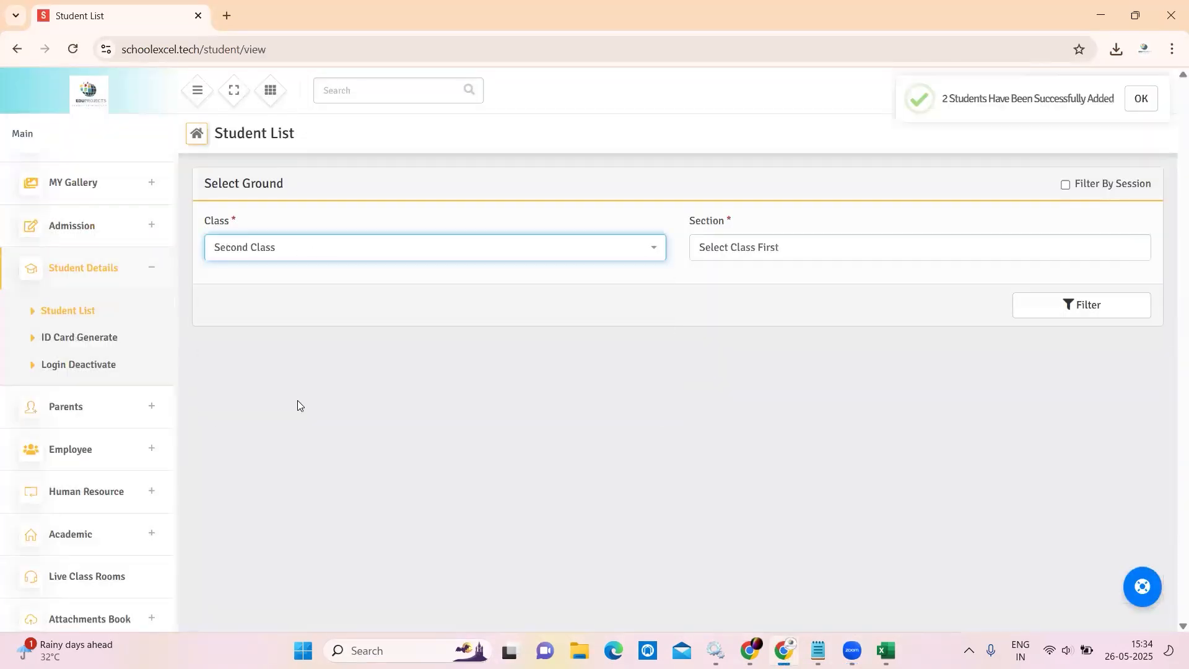
pyautogui.click(759, 249)
pyautogui.click(745, 350)
pyautogui.click(1040, 304)
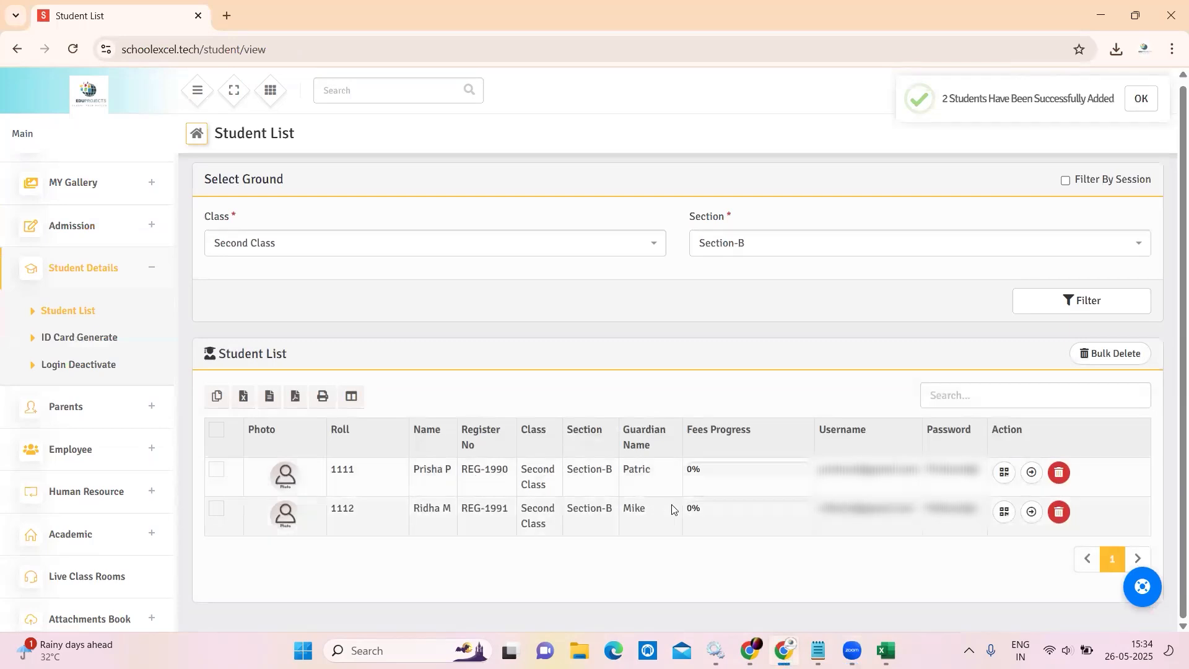
# Open the first student's profile and expand Basic Details, showing roll 1111 admitted 2025-04-01.
pyautogui.click(1031, 474)
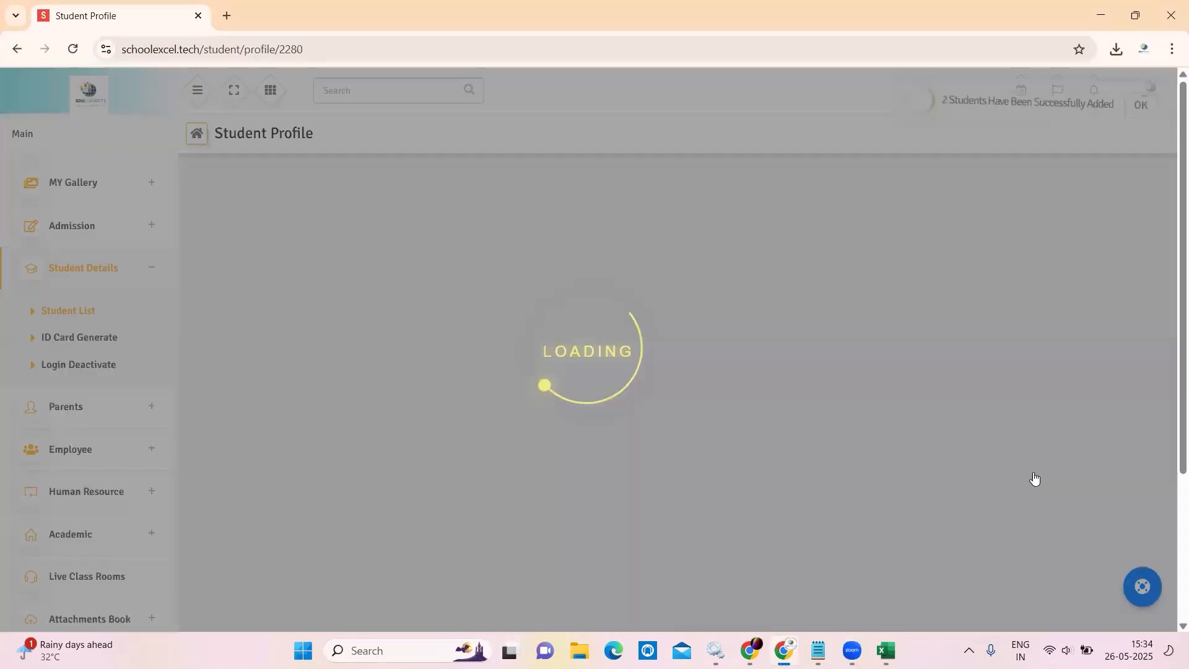
pyautogui.scroll(-2, 633, 374)
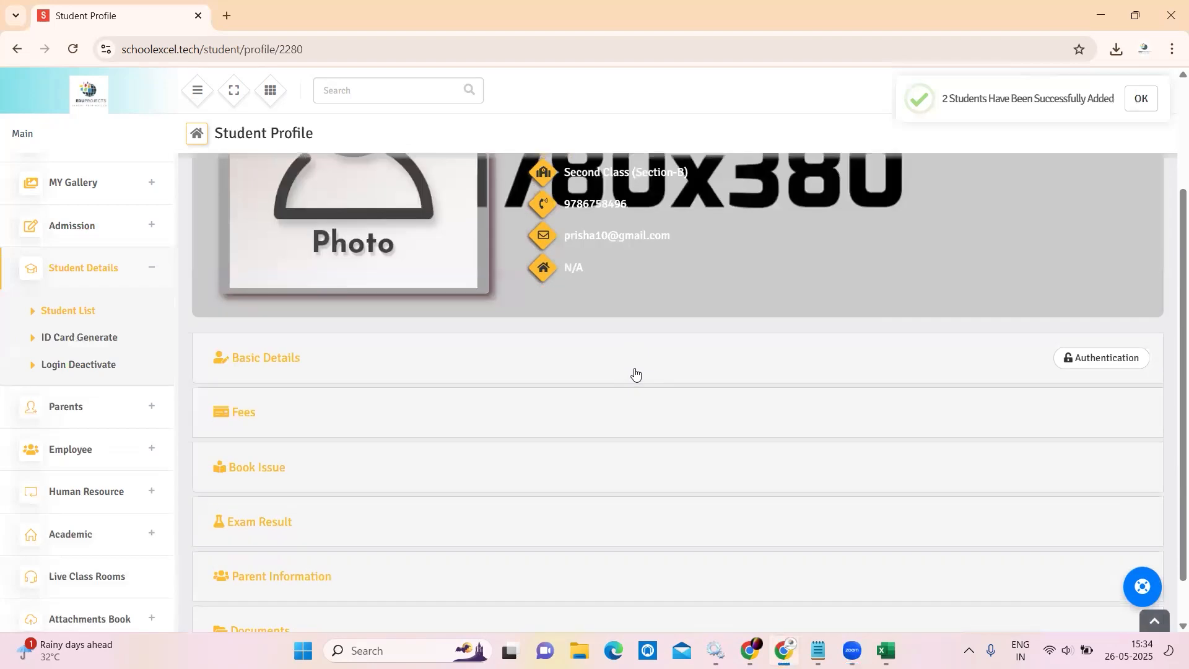
pyautogui.click(635, 373)
pyautogui.scroll(-8, 635, 371)
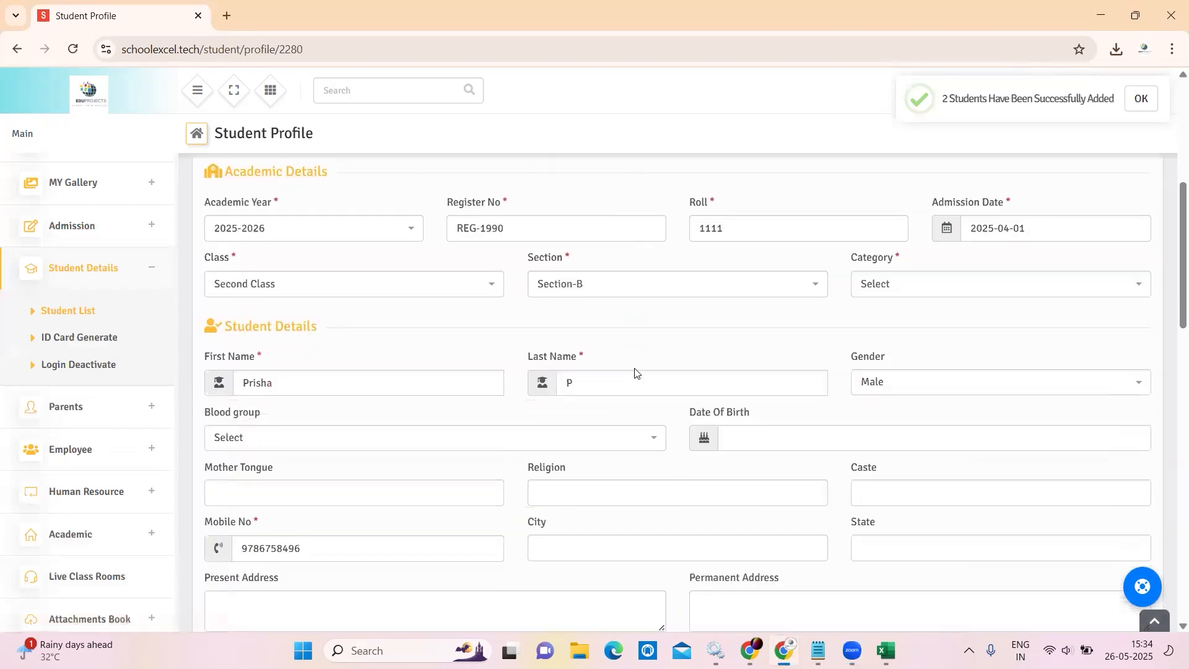